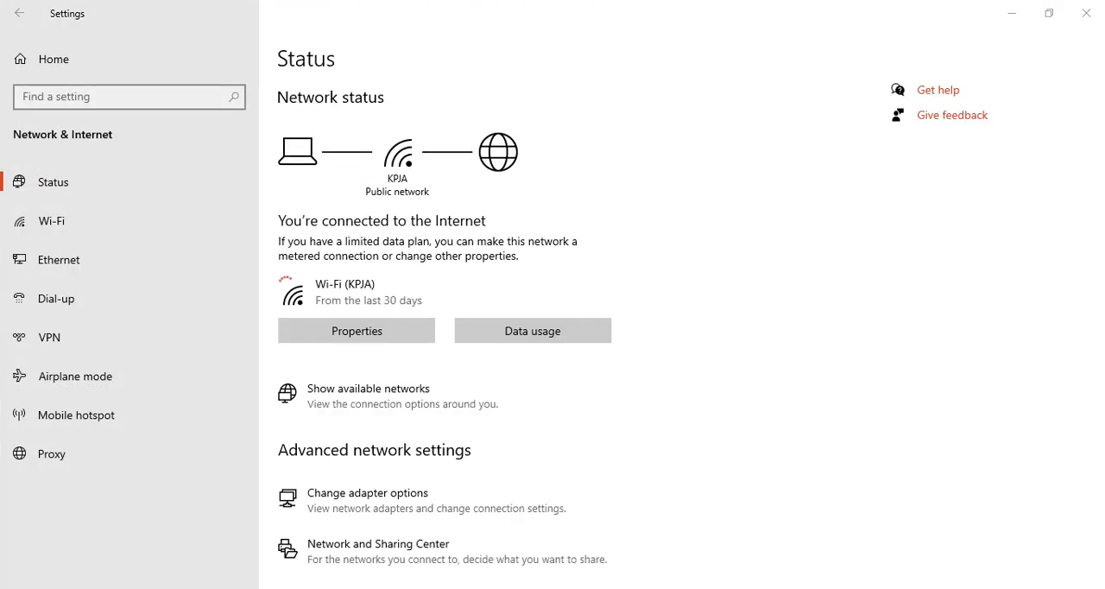
Open Windows Firewall from the network status settings and bring up the list of apps allowed through it
scroll(553, 345, "down", 2)
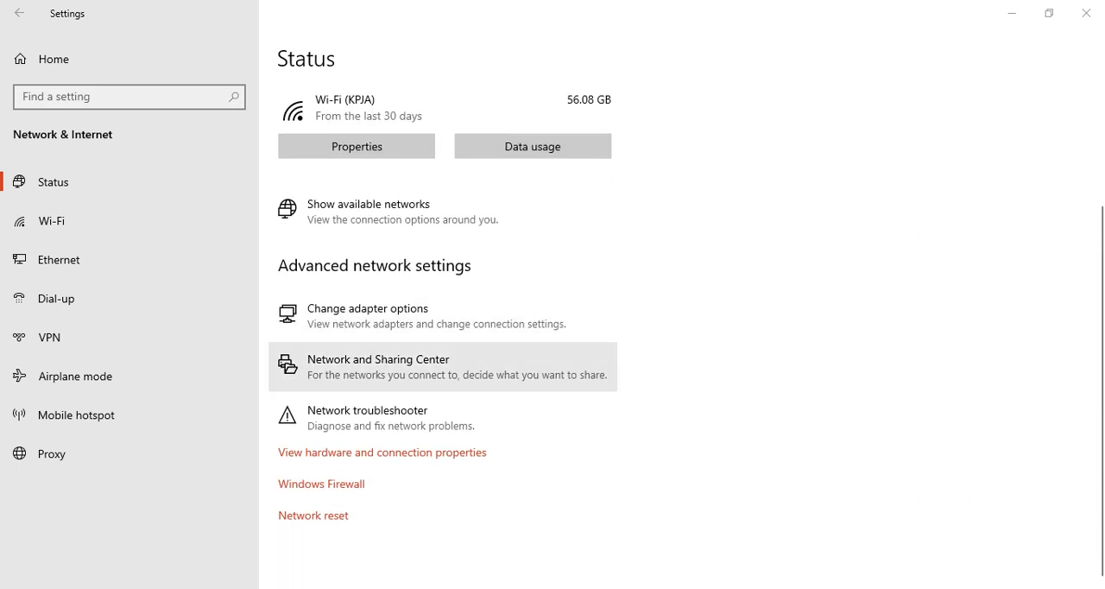
left_click(442, 367)
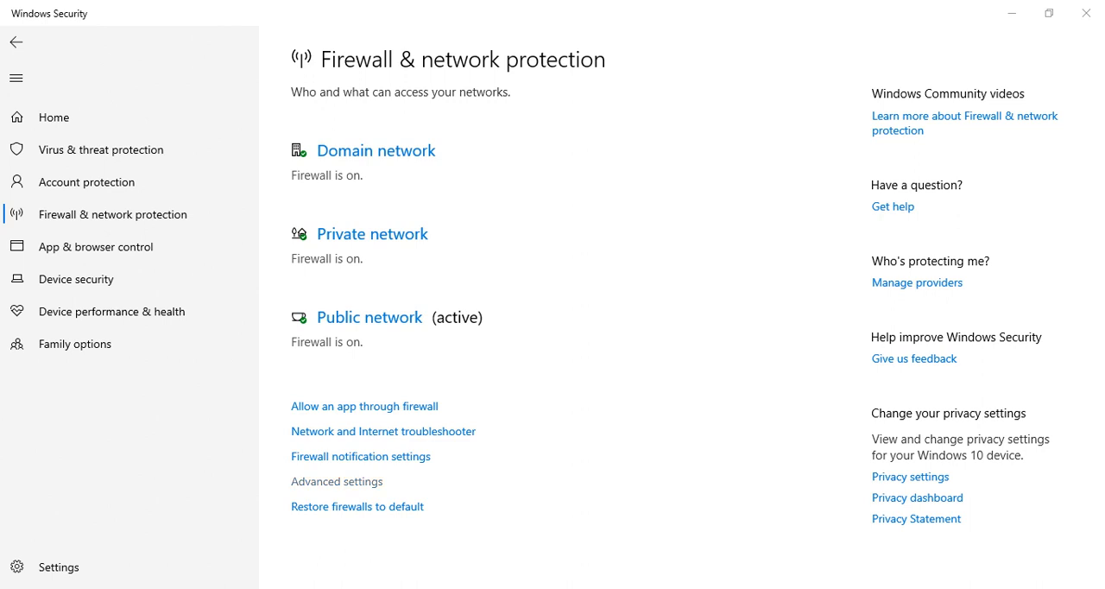
left_click(336, 481)
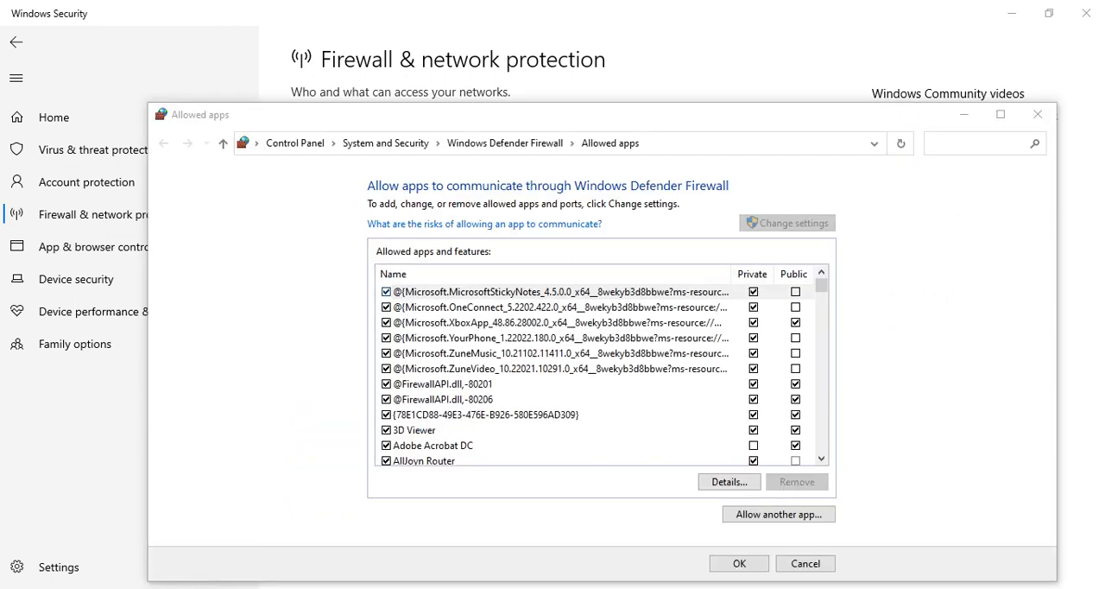
Check the Remote Assistance and Remote Desktop entries in the allowed apps list, and cancel out of it
scroll(596, 368, "down", 12)
left_click(553, 368)
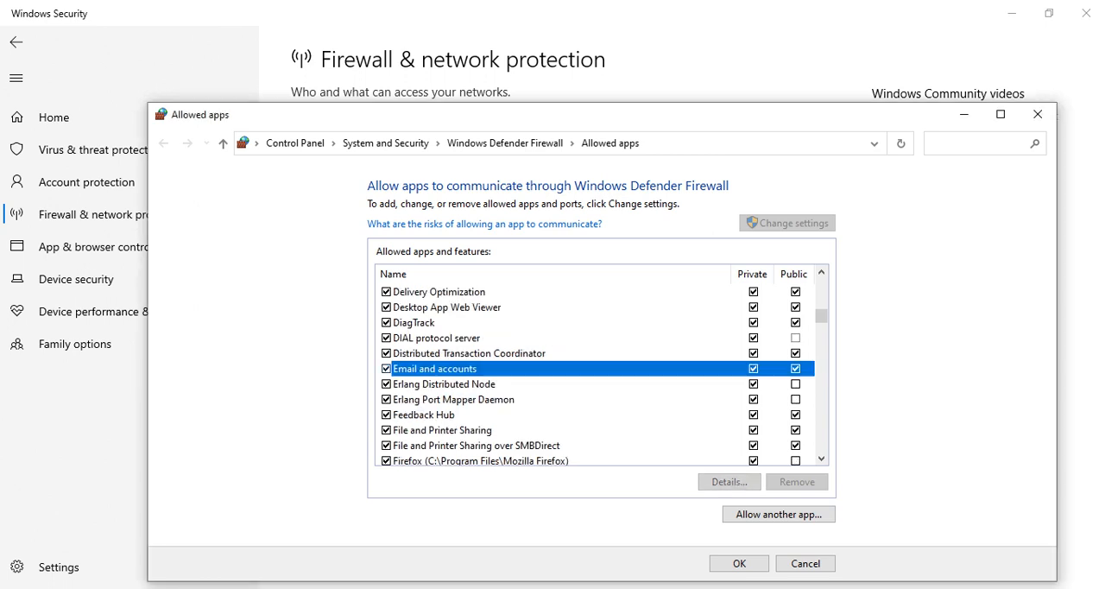
key("r")
key("Down")
key("Down")
key("Down")
key("Down")
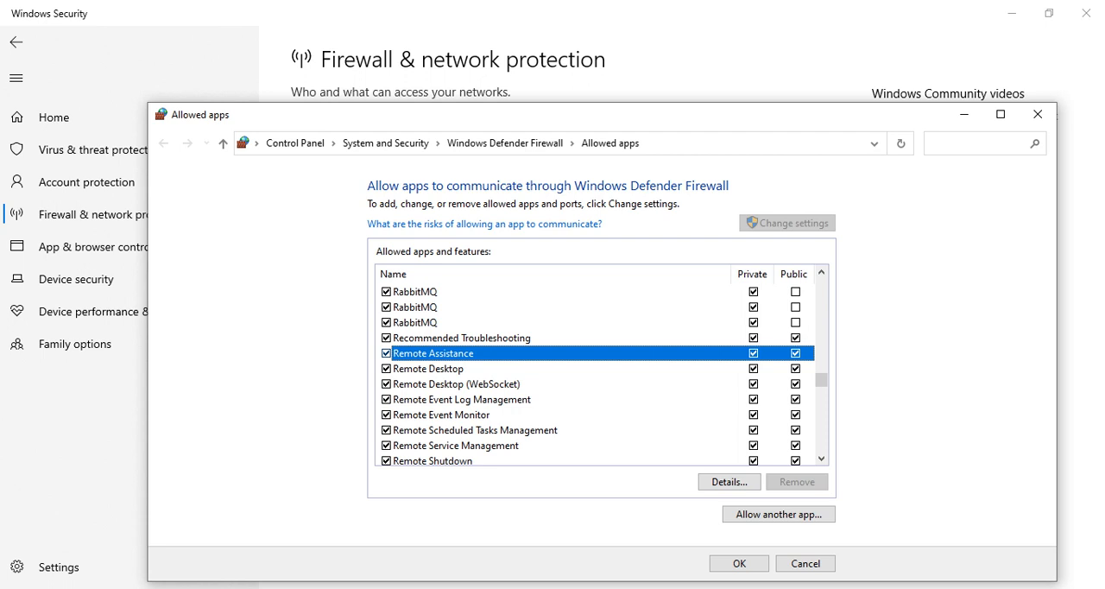
scroll(596, 375, "down", 2)
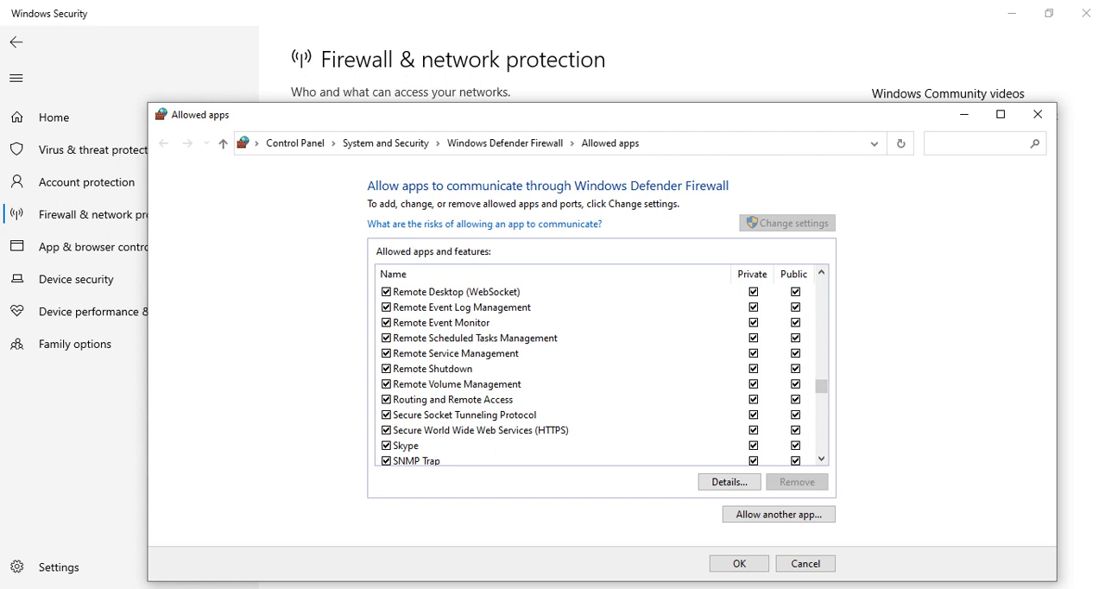
left_click(805, 564)
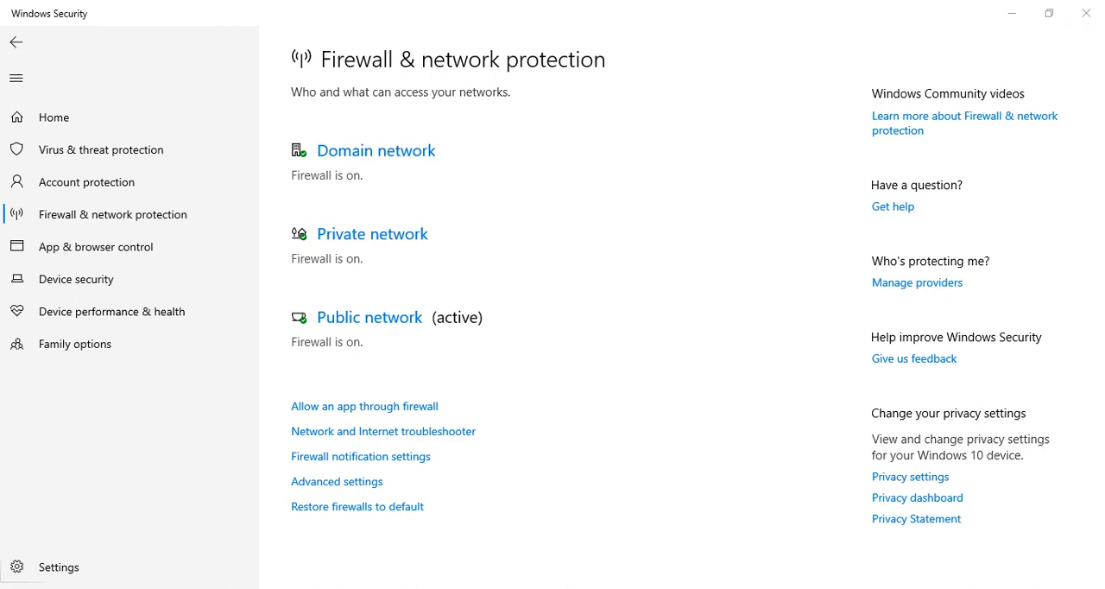
Return to the Windows Security home page, and close both it and the Windows Defender Firewall with Advanced Security window
left_click(19, 588)
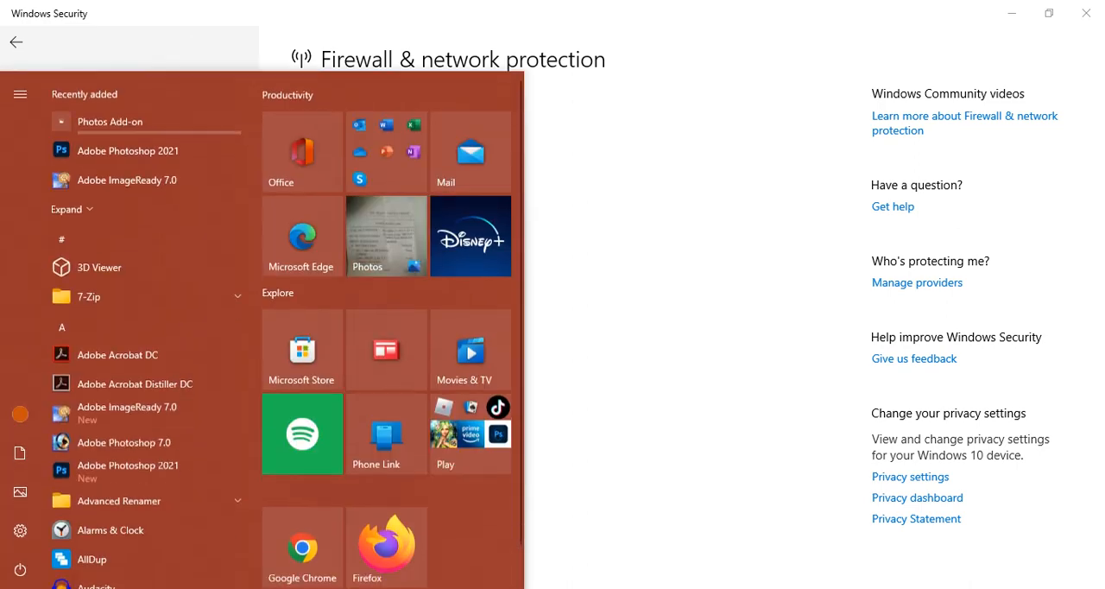
left_click(19, 588)
left_click(52, 118)
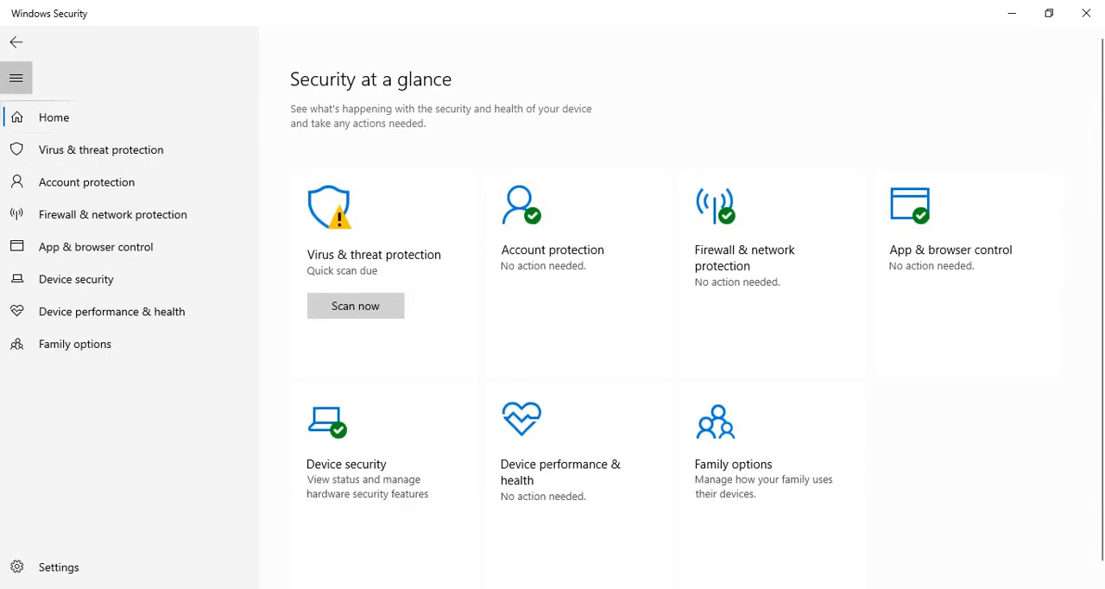
left_click(15, 78)
left_click(15, 42)
left_click(16, 42)
left_click(16, 42)
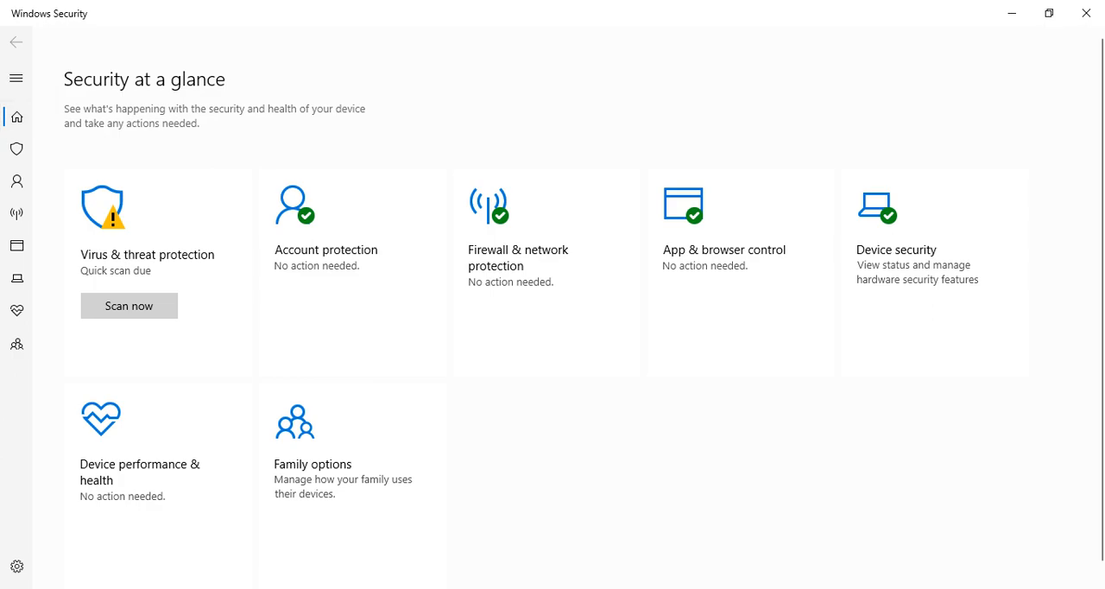
left_click(1086, 13)
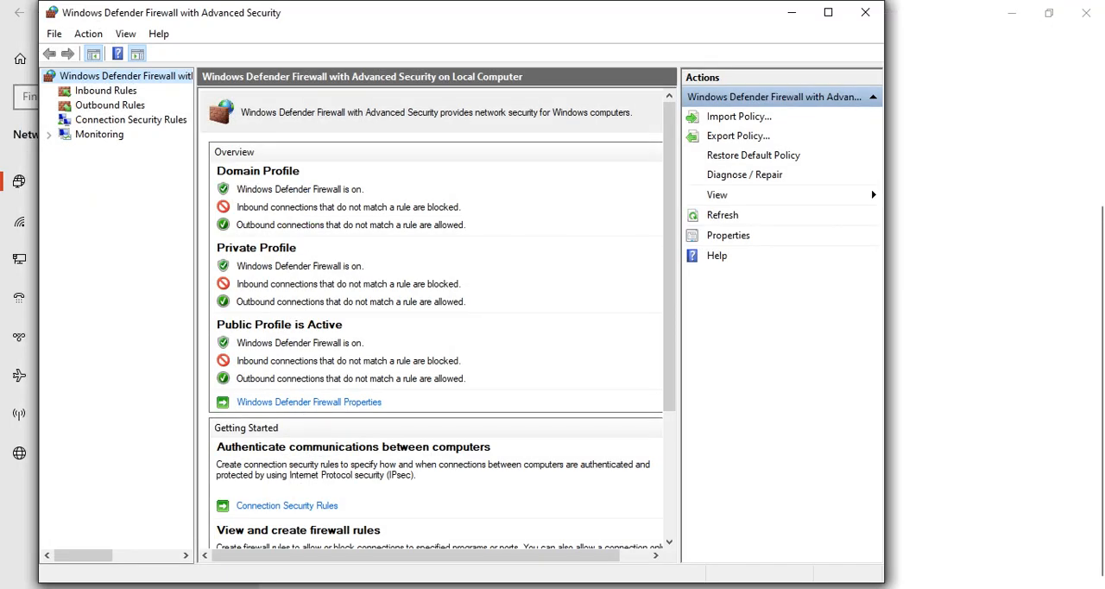
left_click(865, 12)
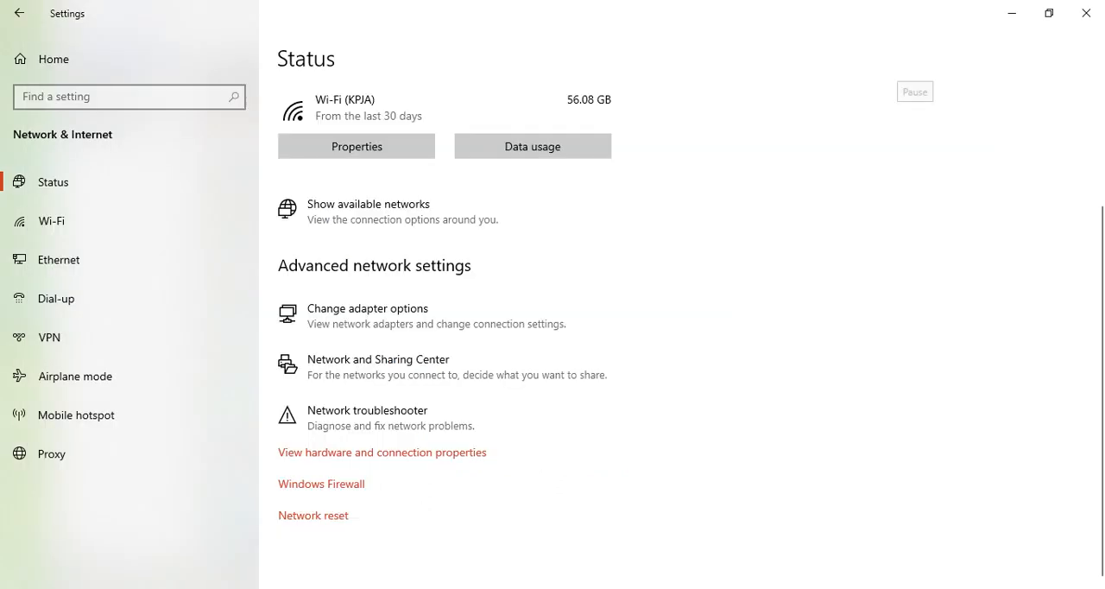
Search the settings for "remo" and open the Remote desktop settings result
left_click(121, 97)
type("re")
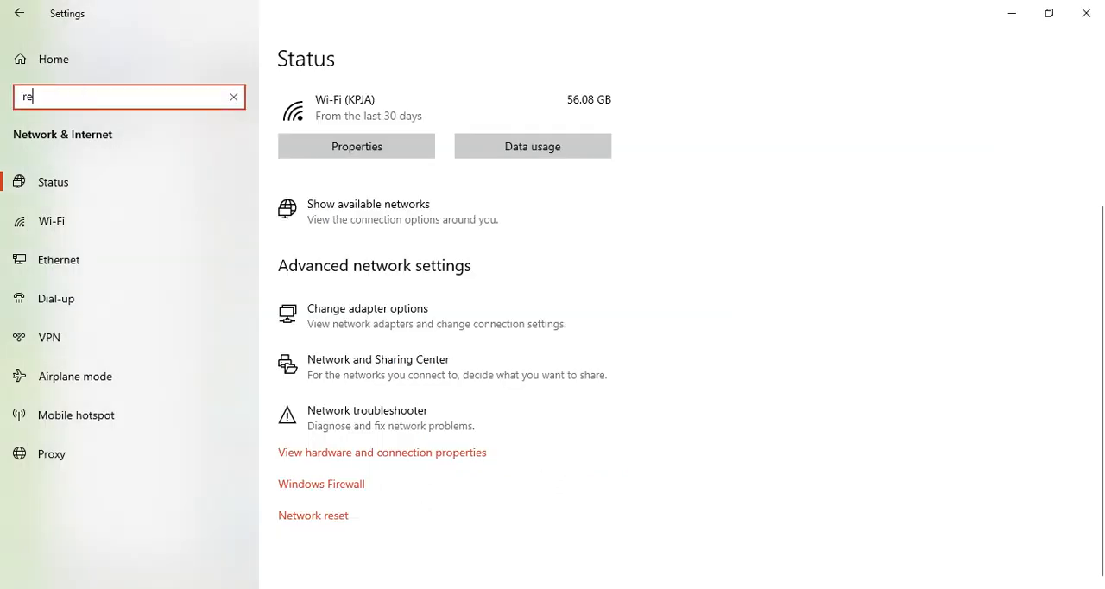
type("mo")
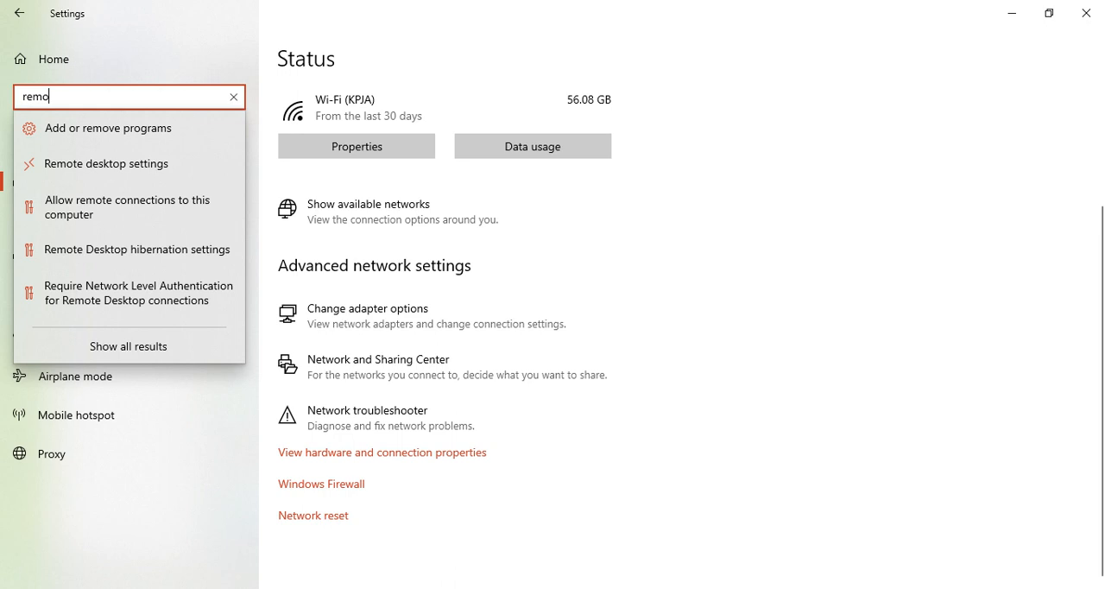
key("Down")
key("Down")
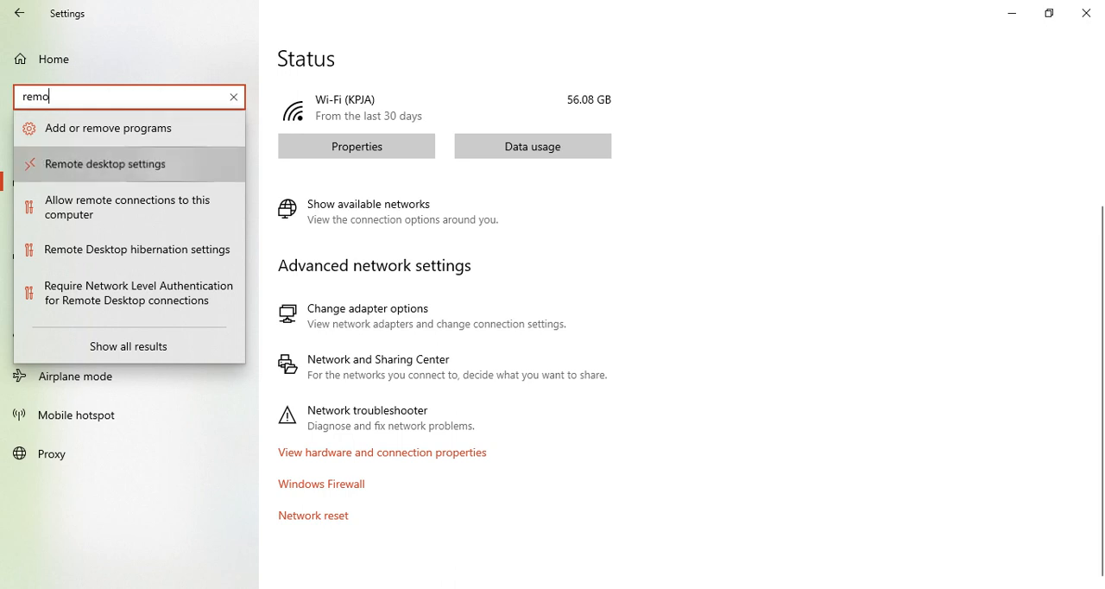
key("Return")
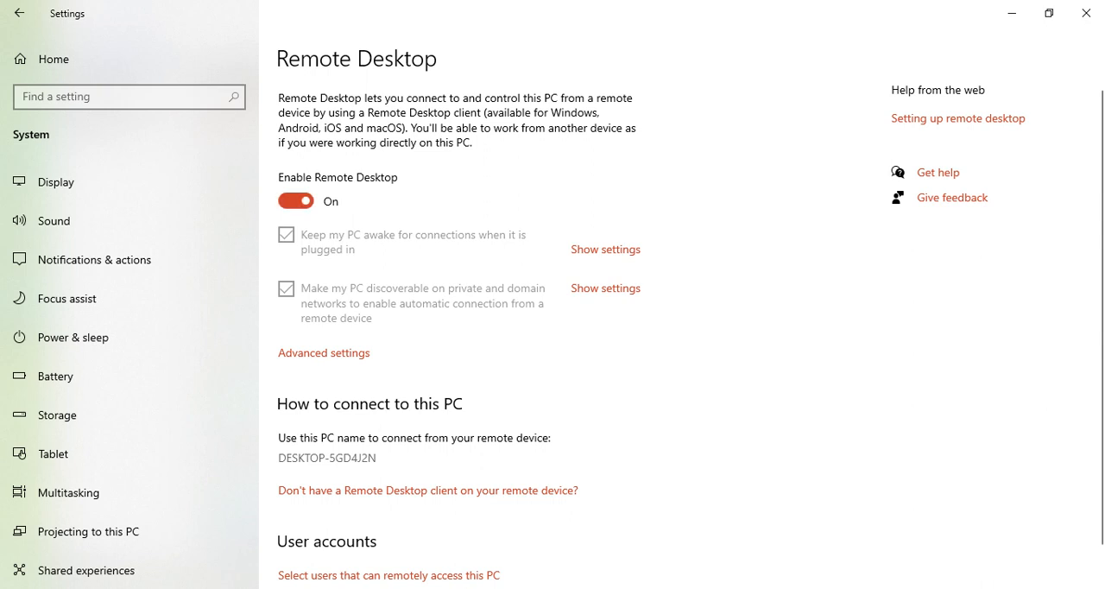
View the Power & sleep settings linked to keeping the PC awake, and return to the Remote Desktop page
left_click(605, 249)
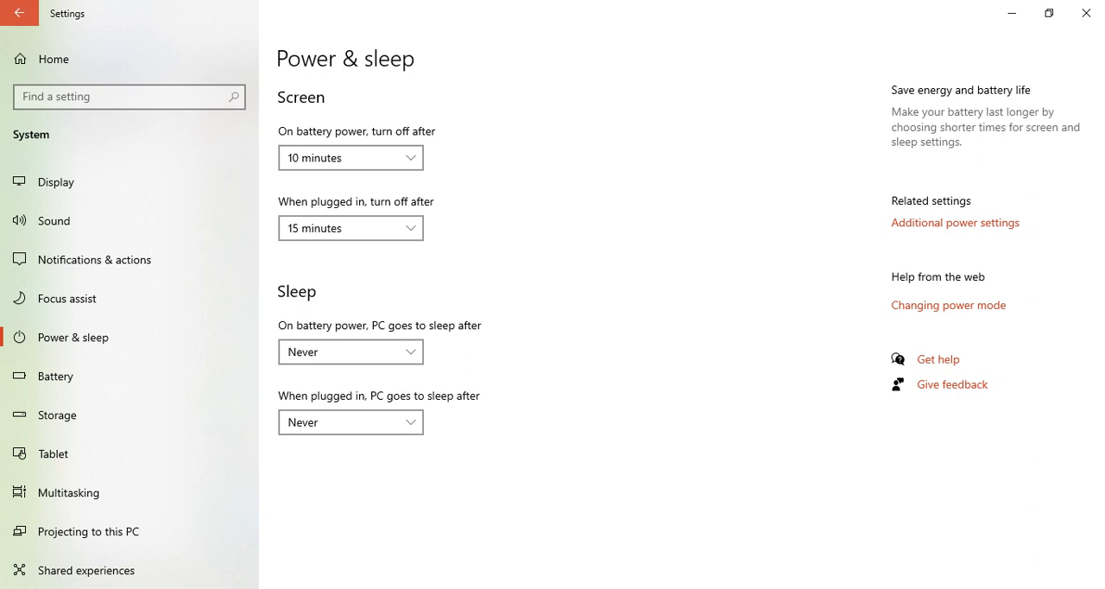
left_click(19, 13)
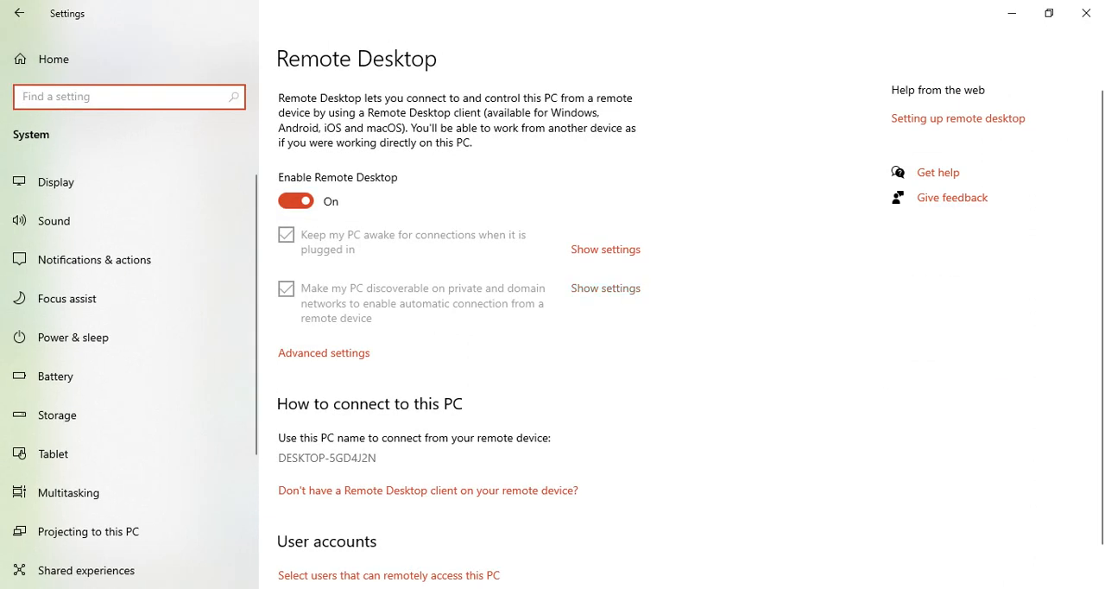
Turn off the Network Level Authentication requirement in Remote Desktop's advanced settings, turn it back on and return to the Remote Desktop page
left_click(324, 352)
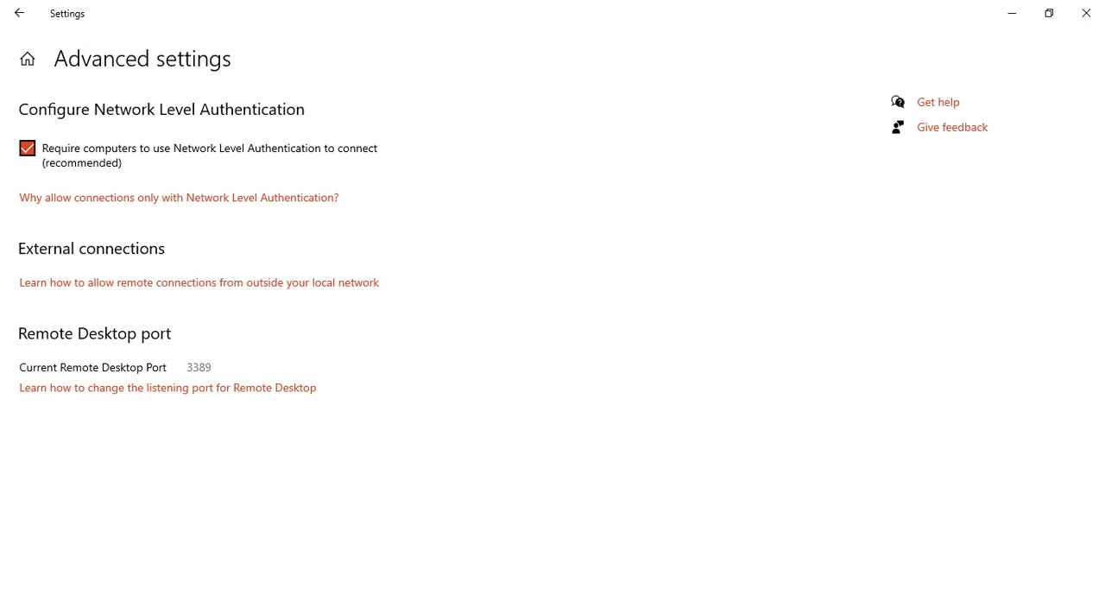
left_click(27, 148)
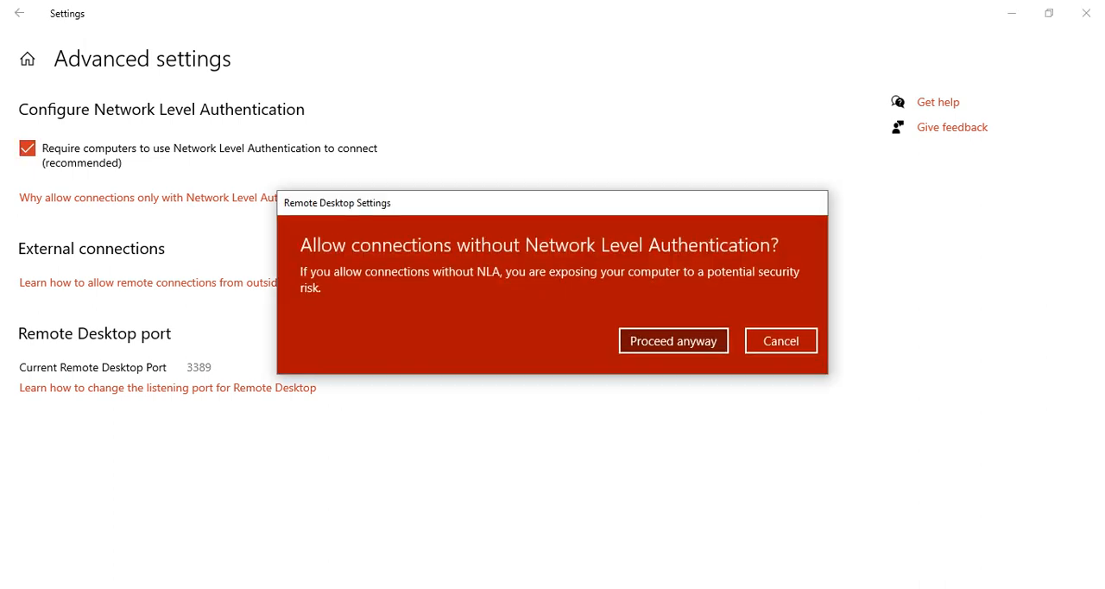
key("Return")
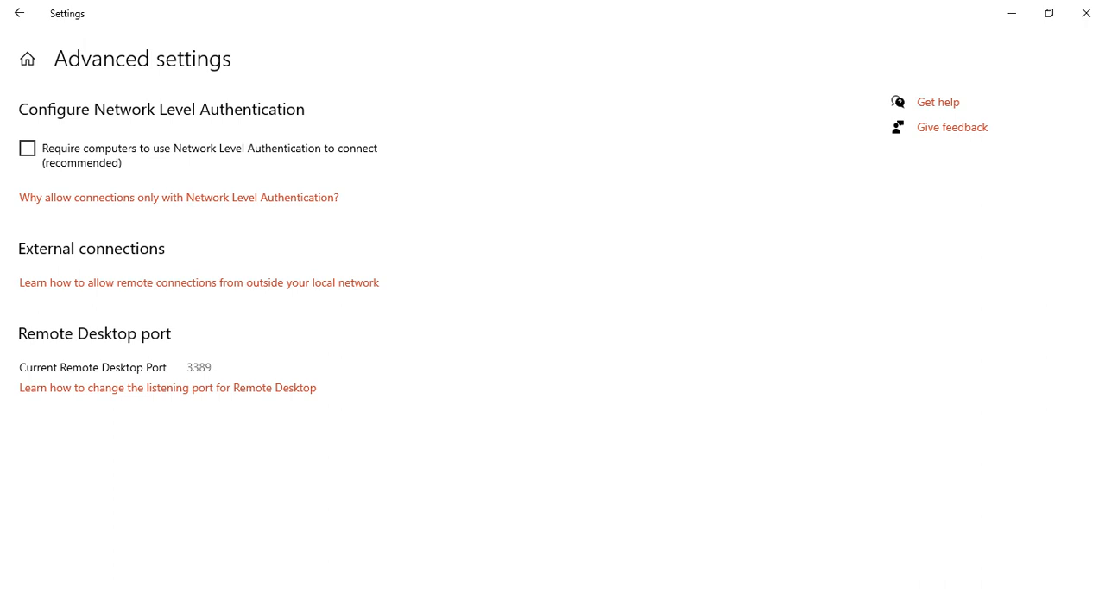
left_click(27, 149)
key("Return")
left_click(19, 12)
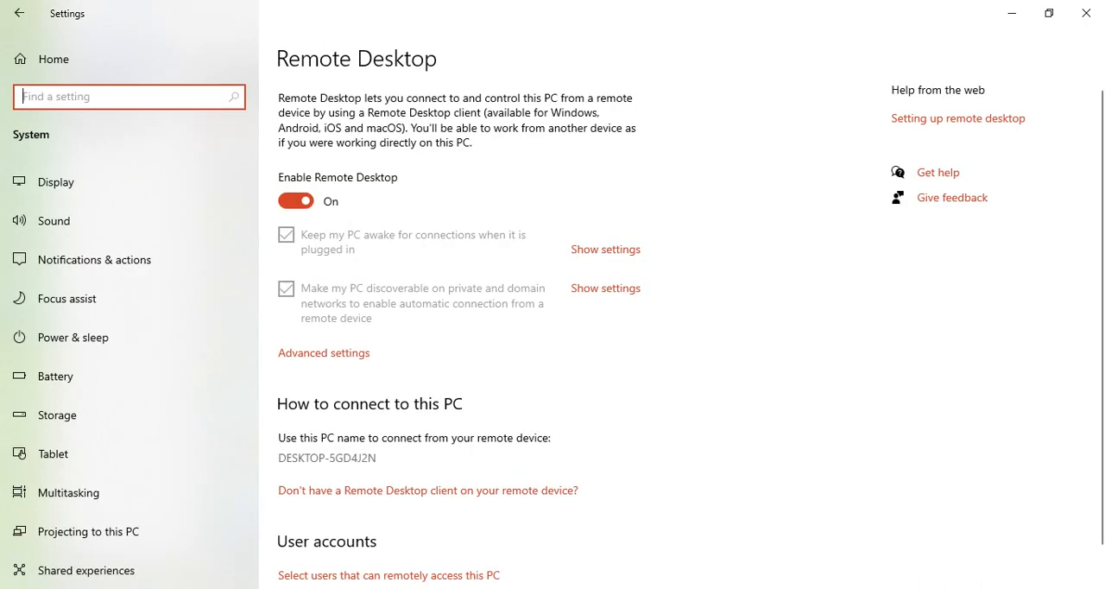
Locate and select the Remote Desktop entry in the list of System settings pages
scroll(130, 197, "down", 1)
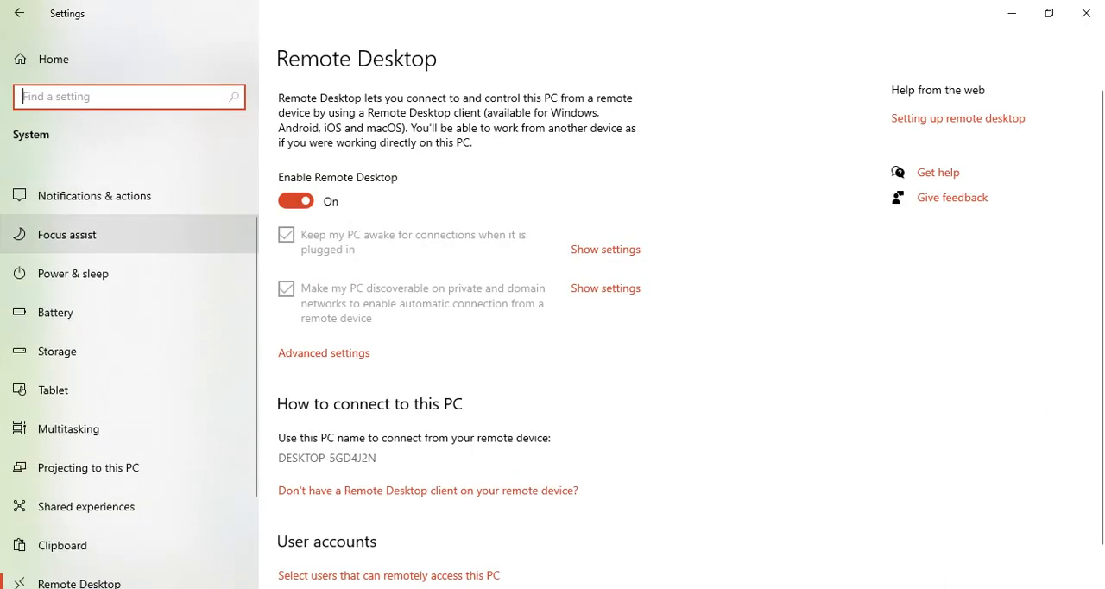
scroll(130, 234, "down", 1)
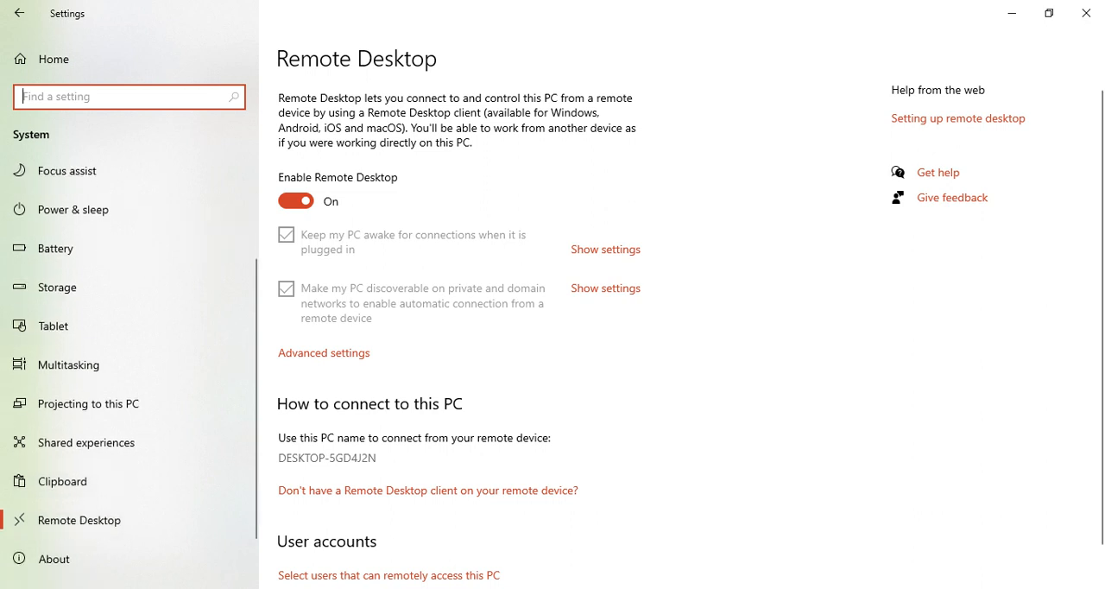
left_click(80, 520)
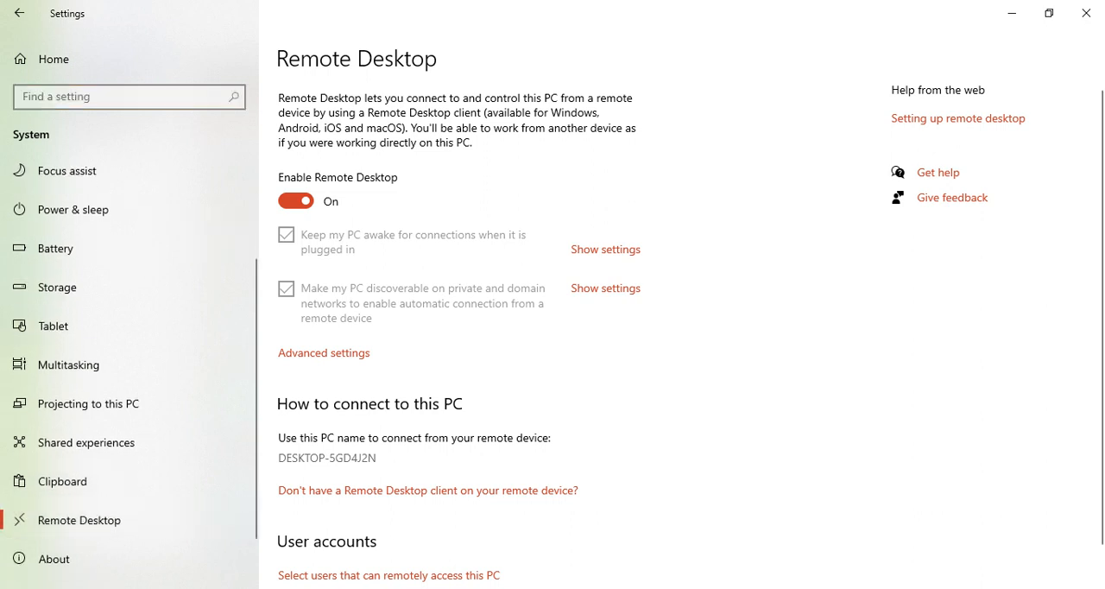
Find the Remote Desktop Connection app through Windows search and open it
key("super")
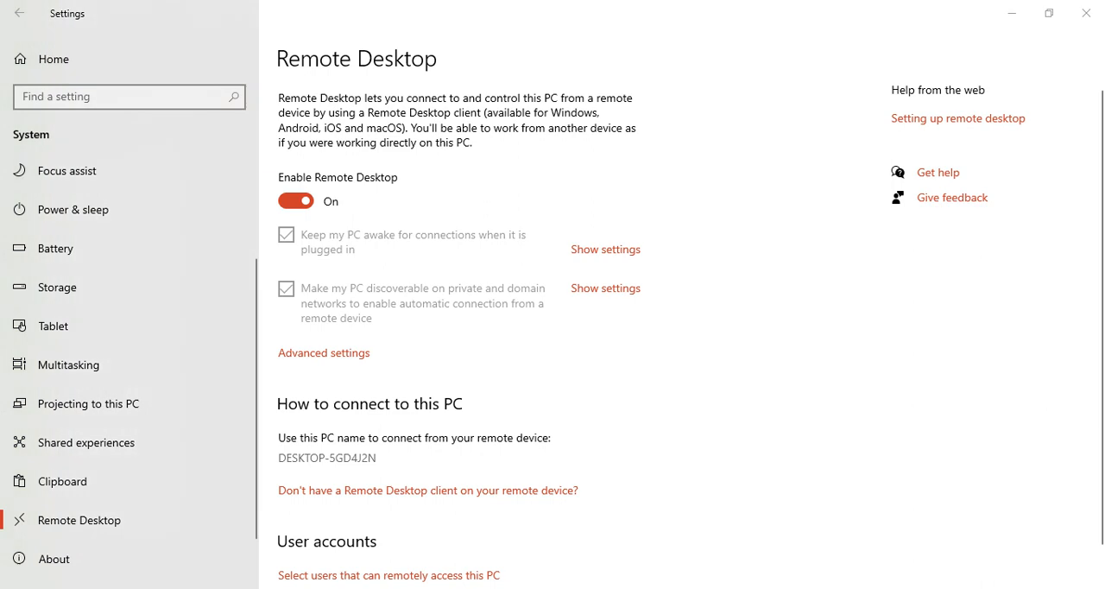
key("super+s")
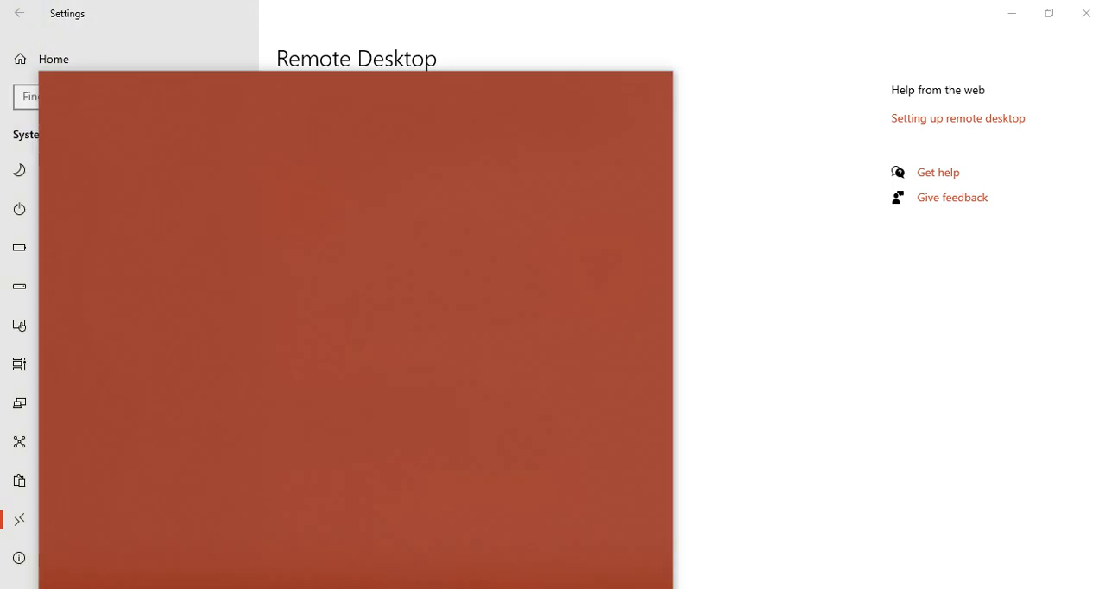
left_click(164, 164)
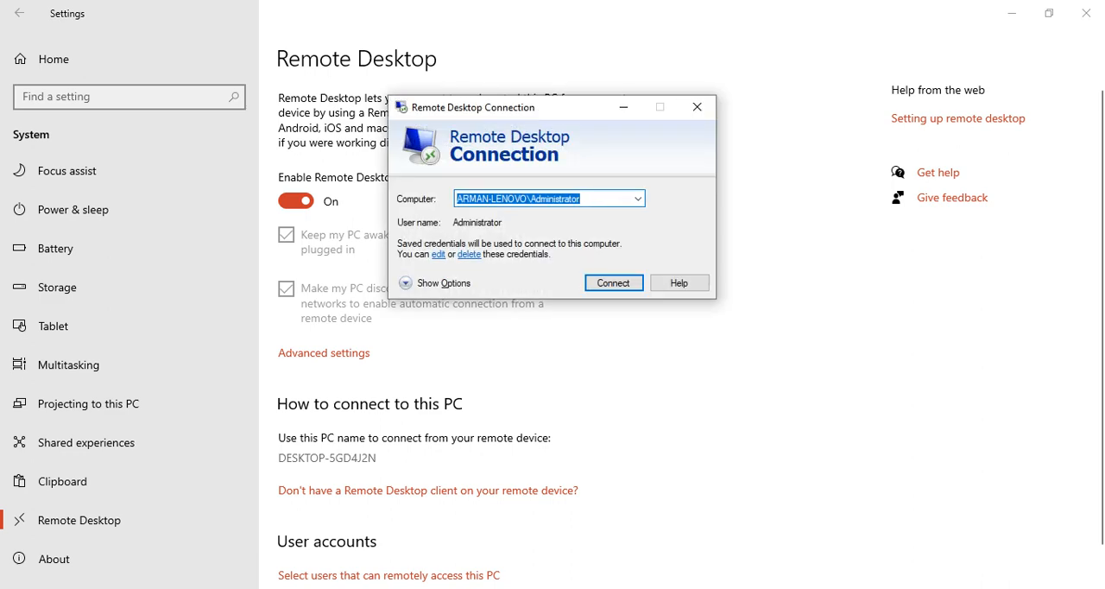
Switch to the Windows Defender Firewall with Advanced Security window and close it, leaving Remote Desktop Connection over the settings
key("alt+Tab")
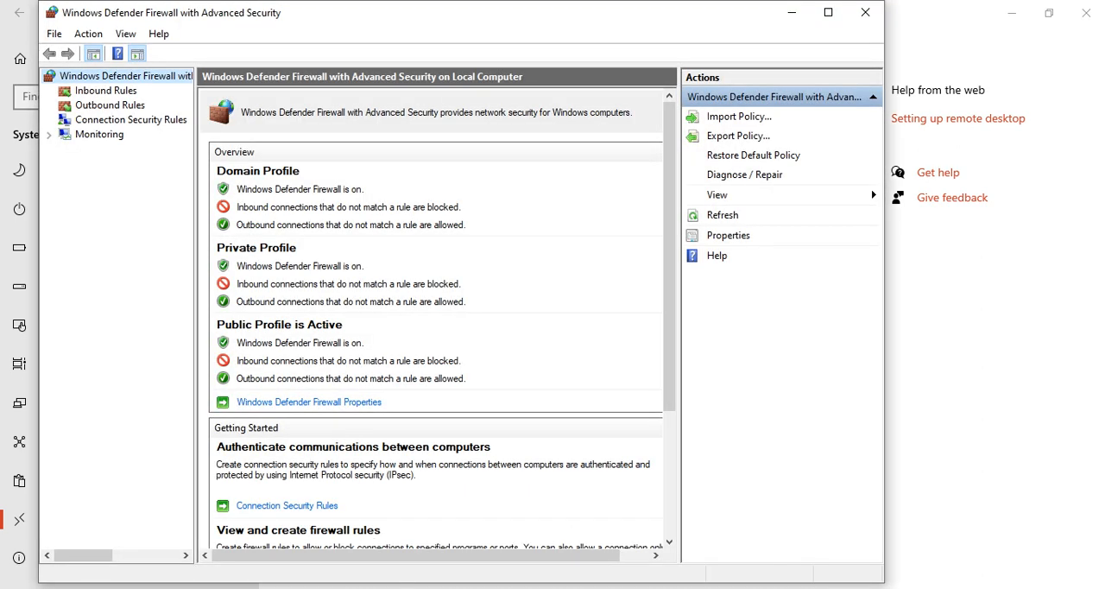
left_click(865, 12)
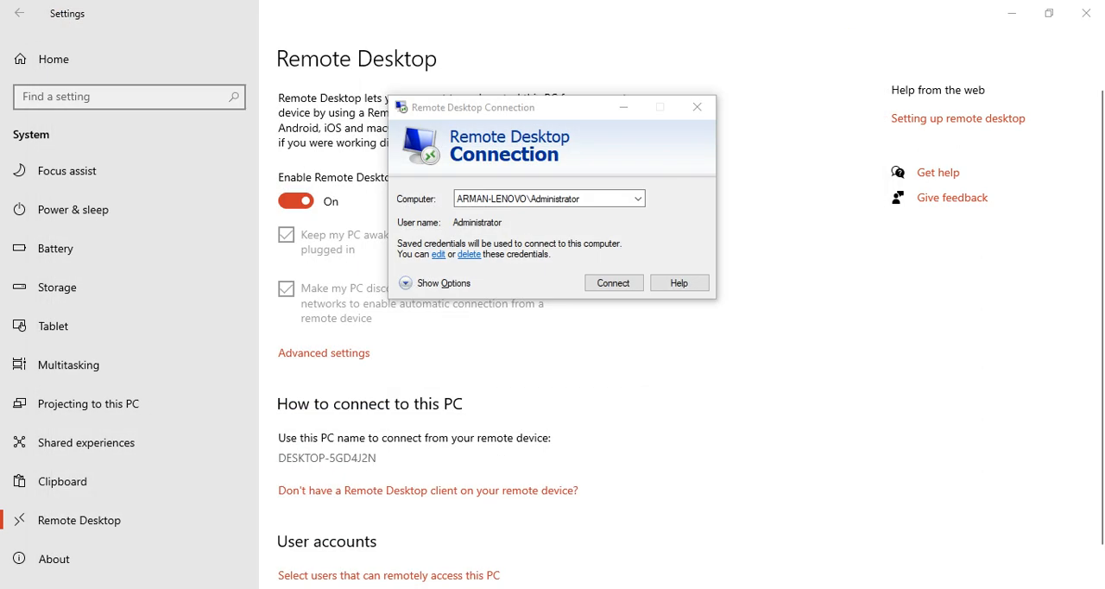
key("alt+Tab")
left_click(865, 12)
key("alt+Tab")
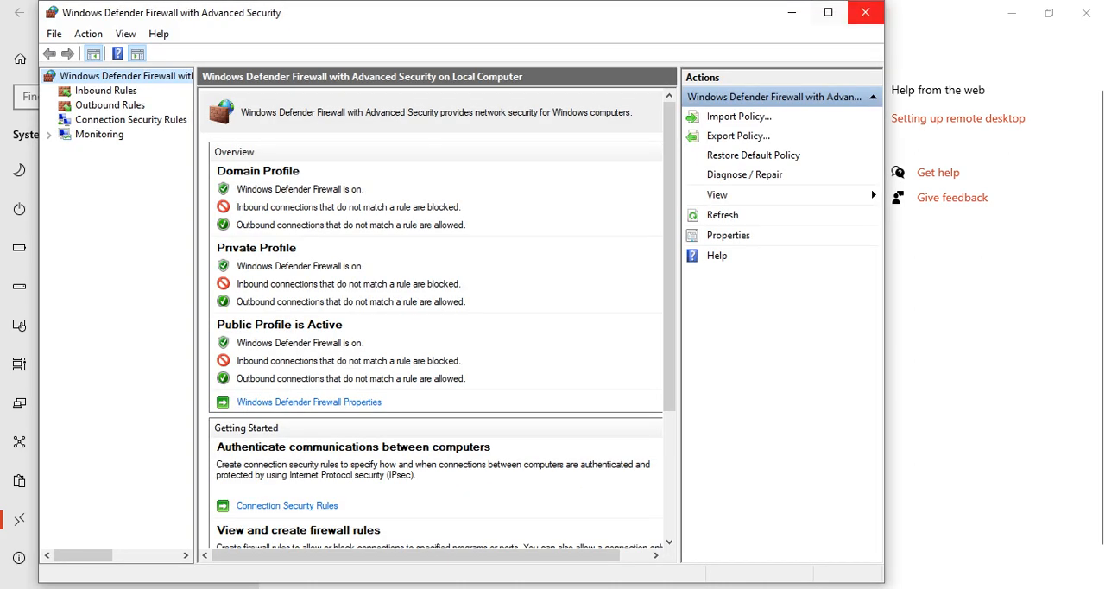
left_click(866, 13)
key("alt+Tab")
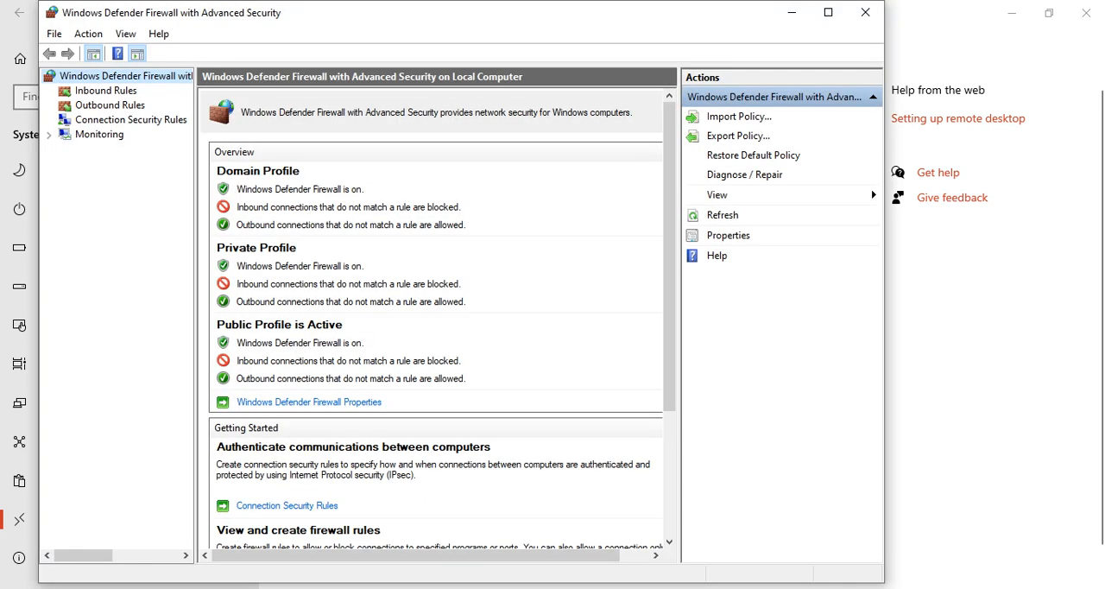
left_click(865, 12)
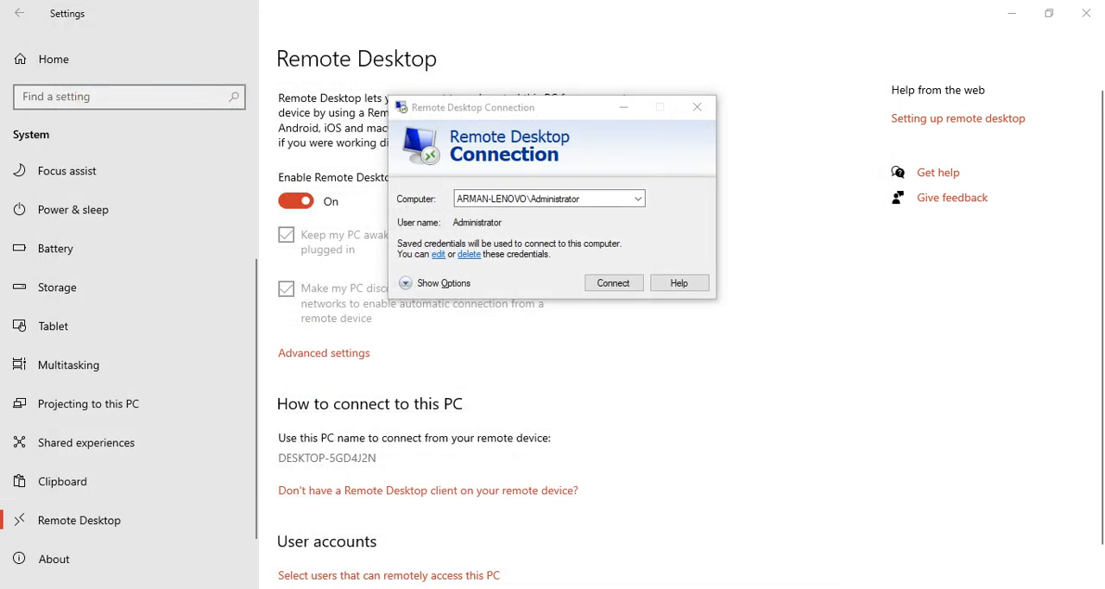
Switch to Microsoft Edge, search the web for "microsoft remote desktop" and open the Microsoft Remote Desktop app result
key("super")
key("super")
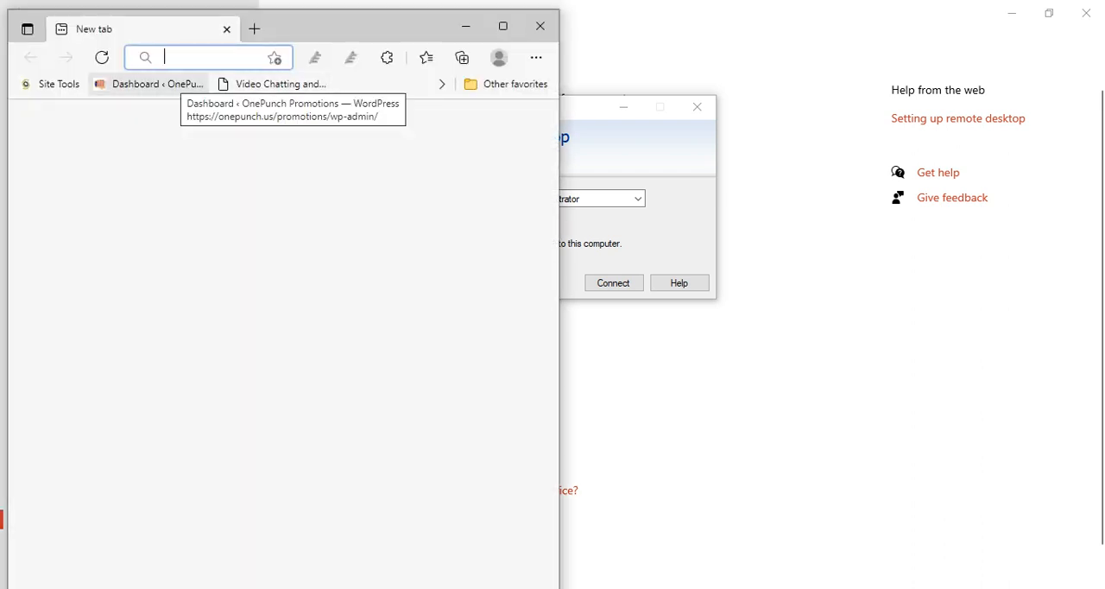
type("mico")
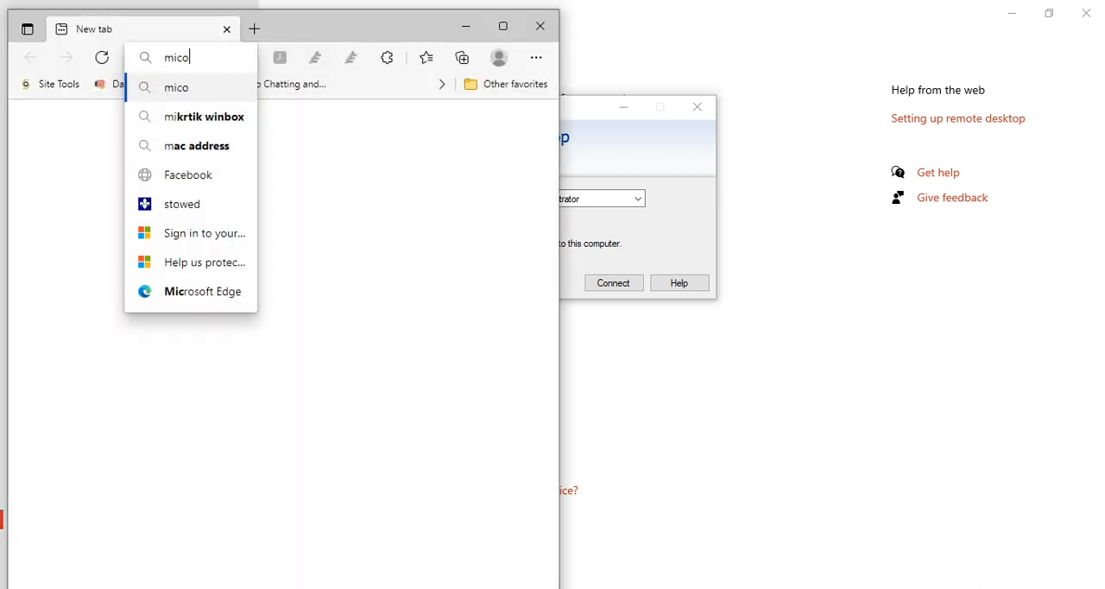
key("BackSpace")
type("ro")
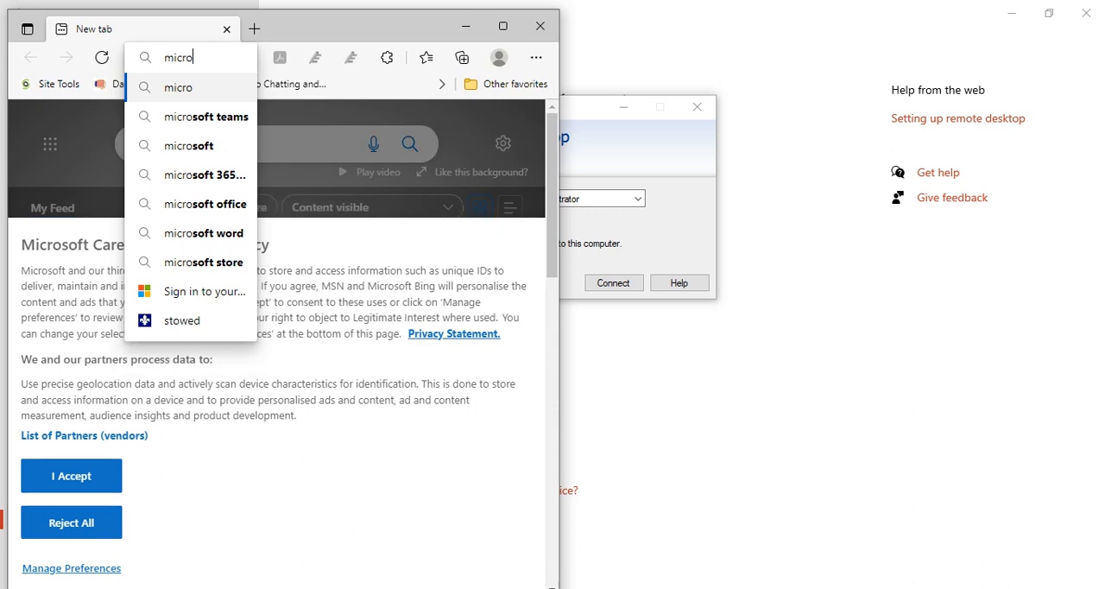
key("Down")
key("BackSpace")
key("BackSpace")
key("BackSpace")
key("BackSpace")
key("BackSpace")
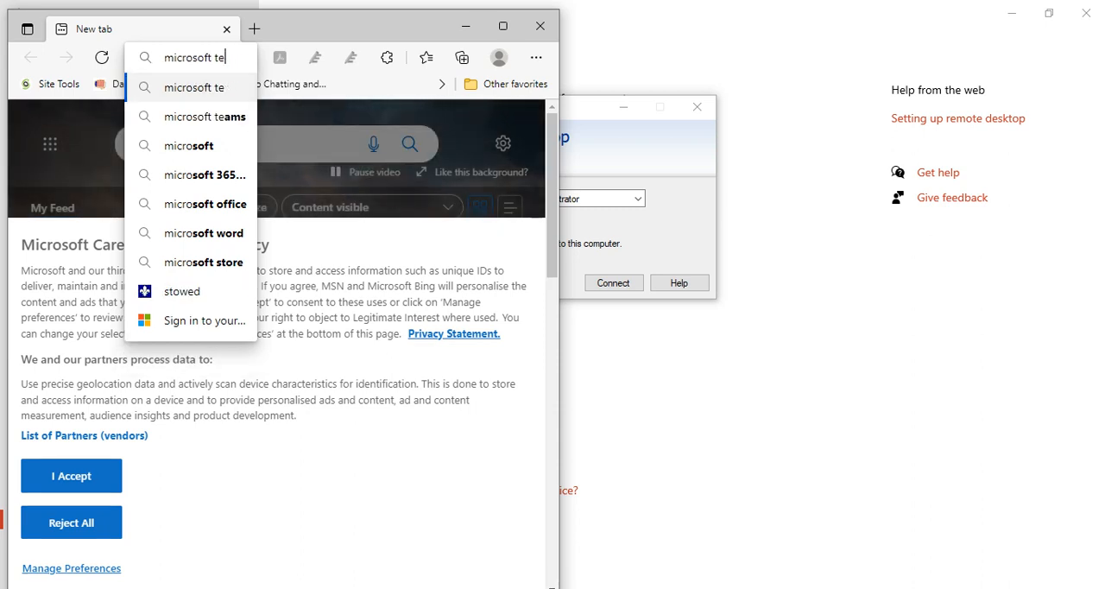
type("remote desk")
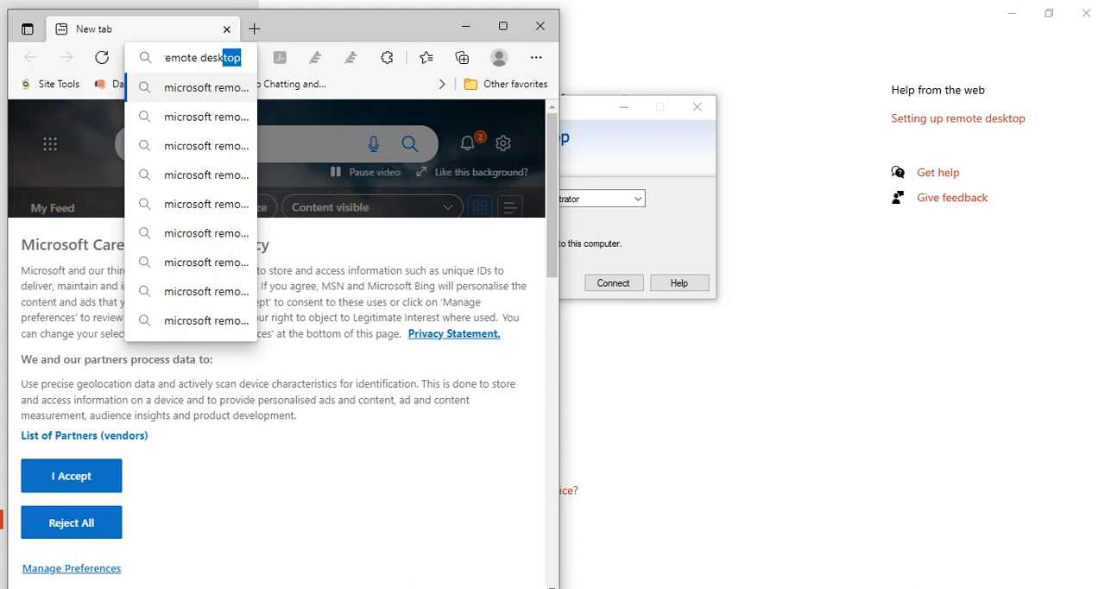
key("Return")
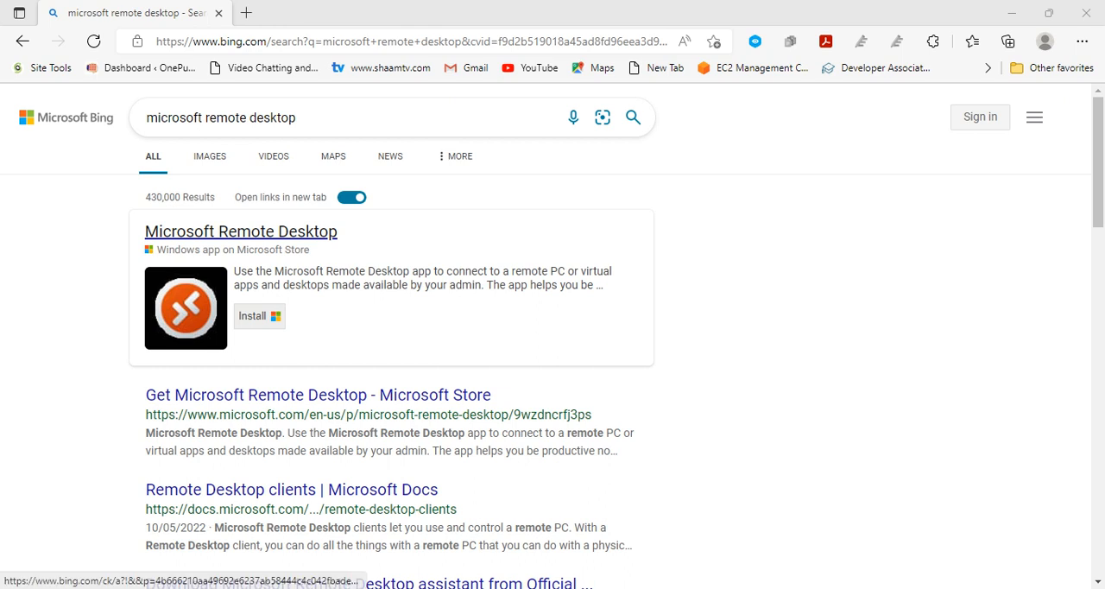
left_click(241, 232)
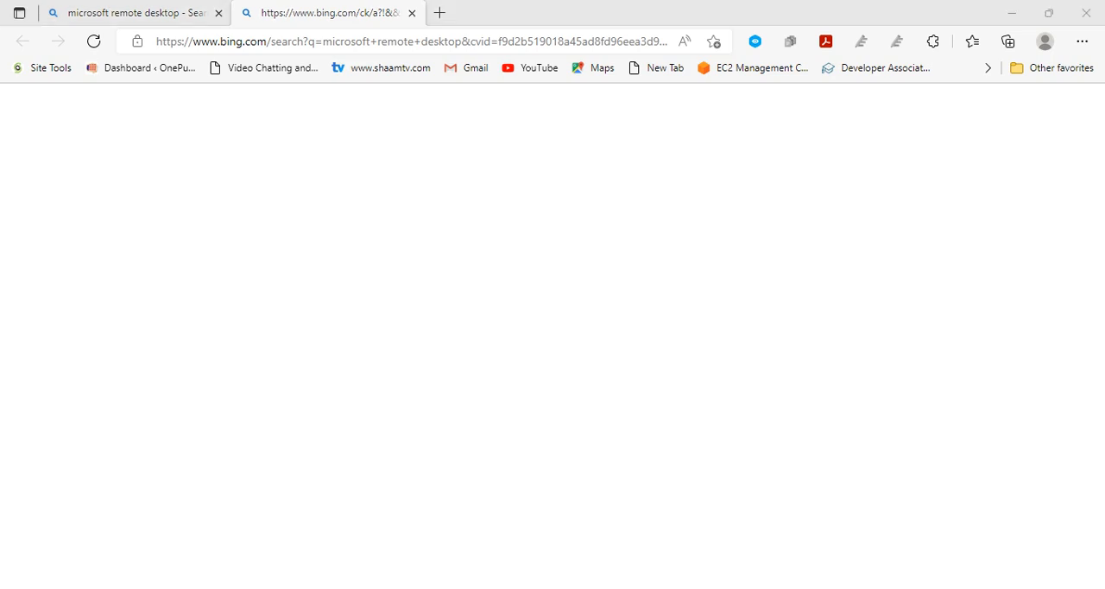
Return to Remote Desktop Connection, connect to the saved computer and close the Unknown device Properties window on its desktop
key("super")
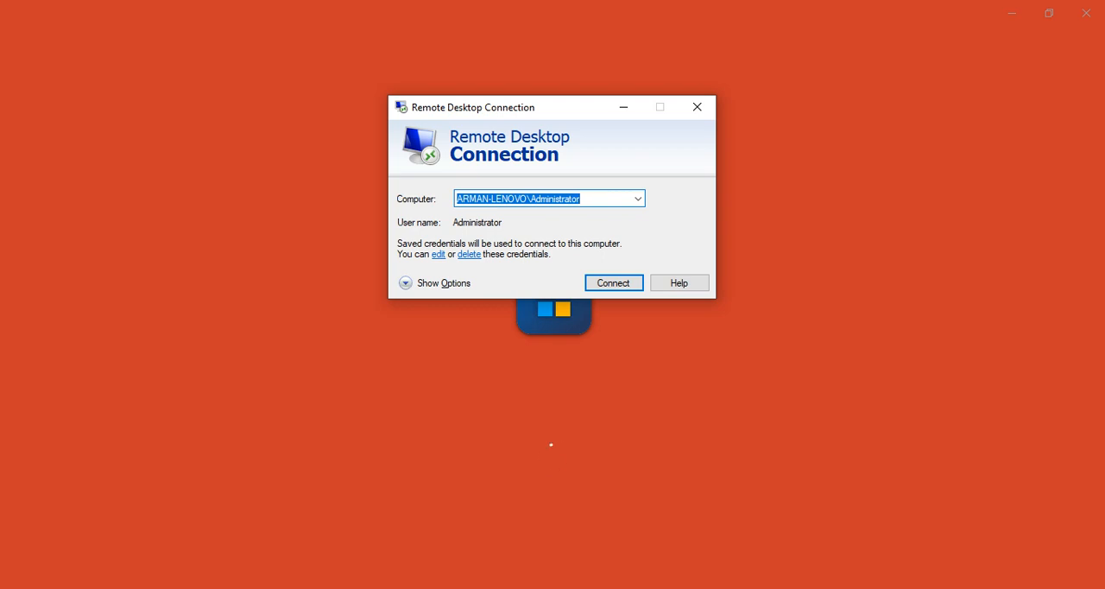
key("Return")
key("Return")
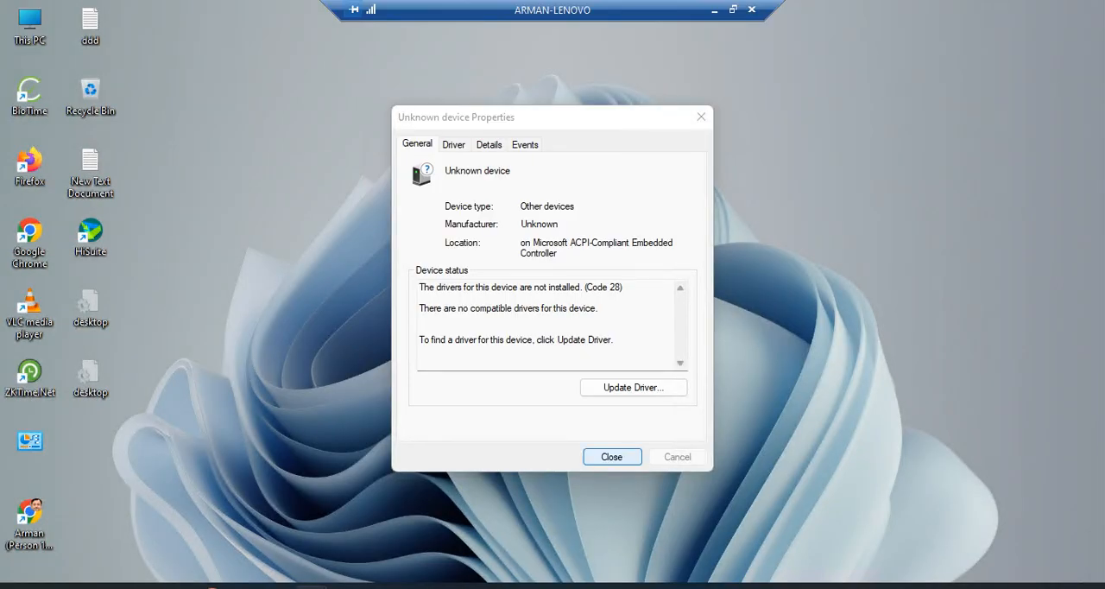
left_click(612, 456)
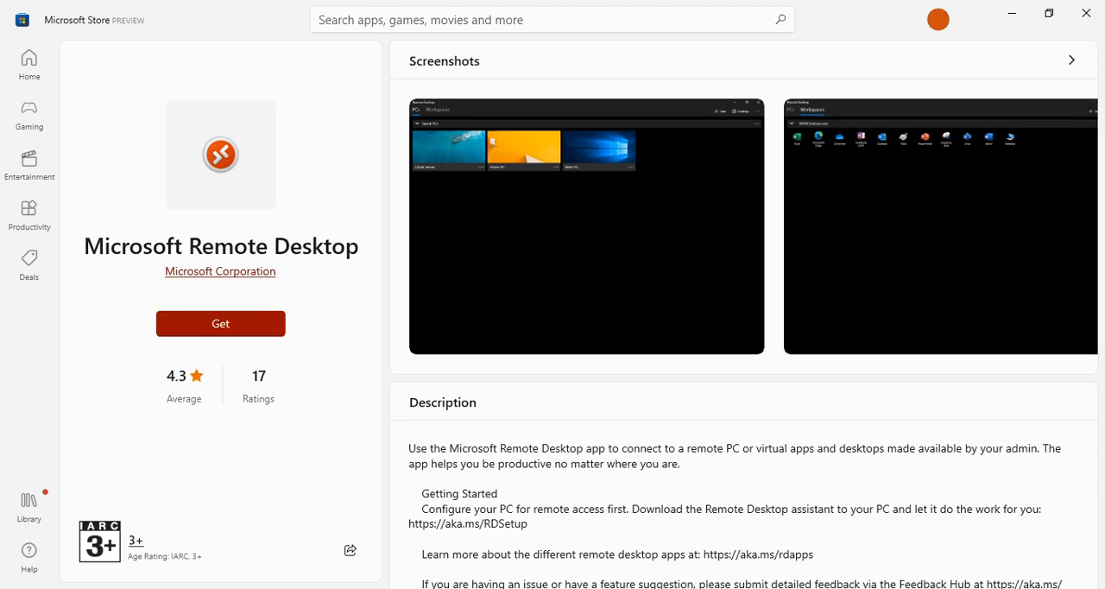
Start getting the Microsoft Remote Desktop app from its Microsoft Store page, and disconnect the open remote session
left_click(220, 323)
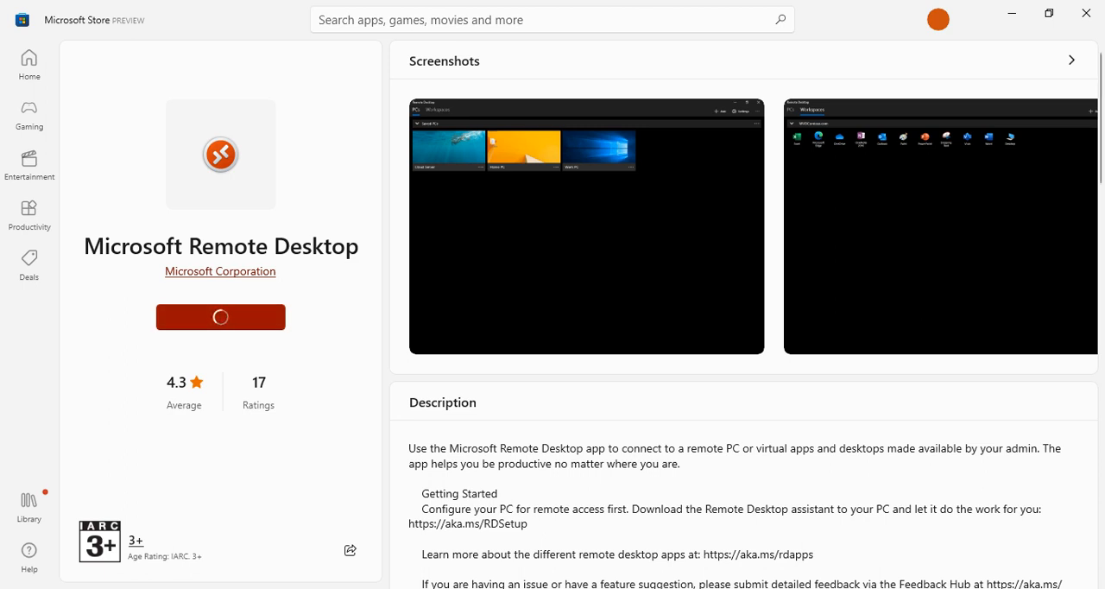
mouse_move(552, 588)
mouse_move(587, 535)
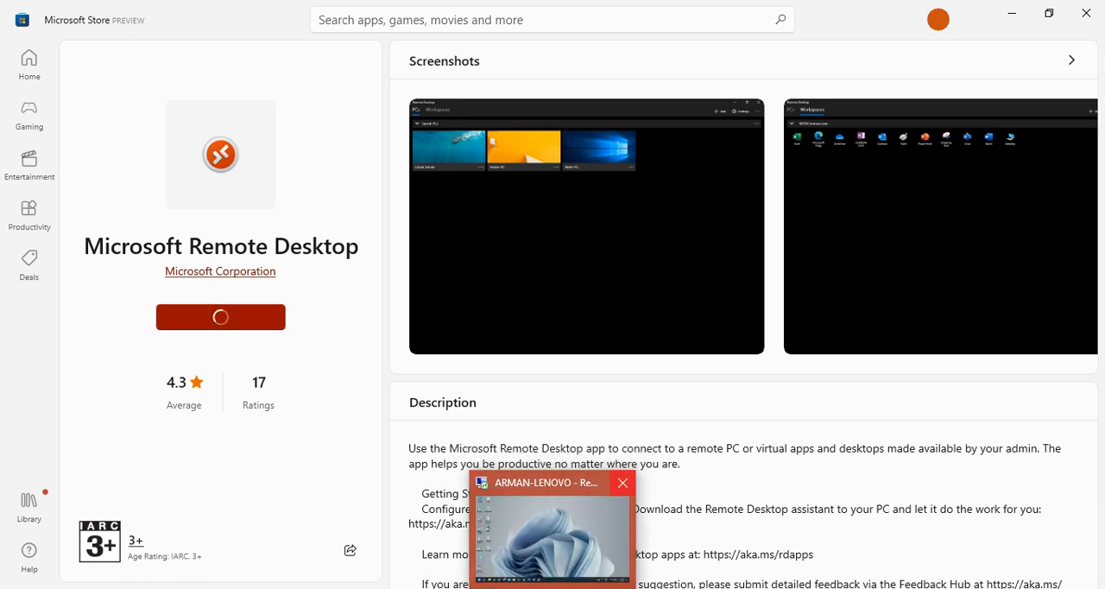
left_click(621, 482)
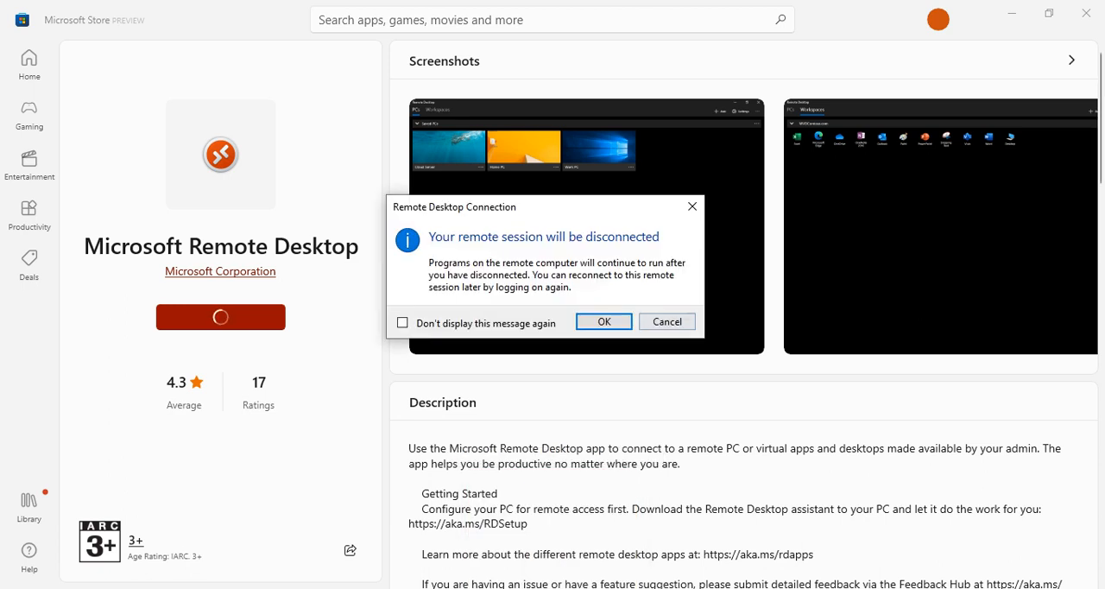
left_click(605, 321)
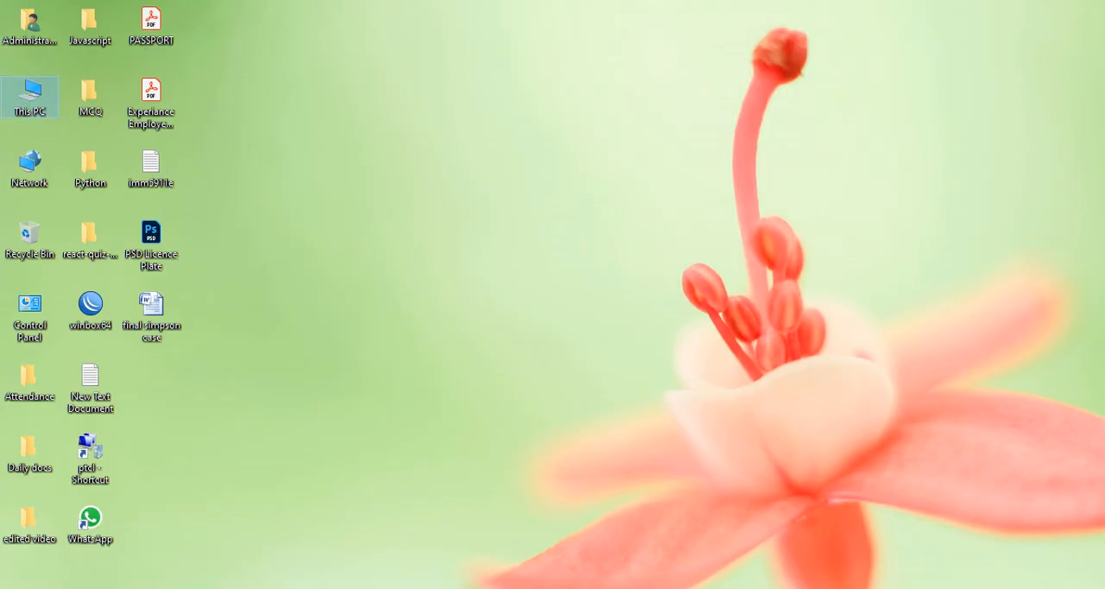
Open the properties of This PC and bring up the Remote settings in its advanced system properties
right_click(43, 83)
left_click(92, 272)
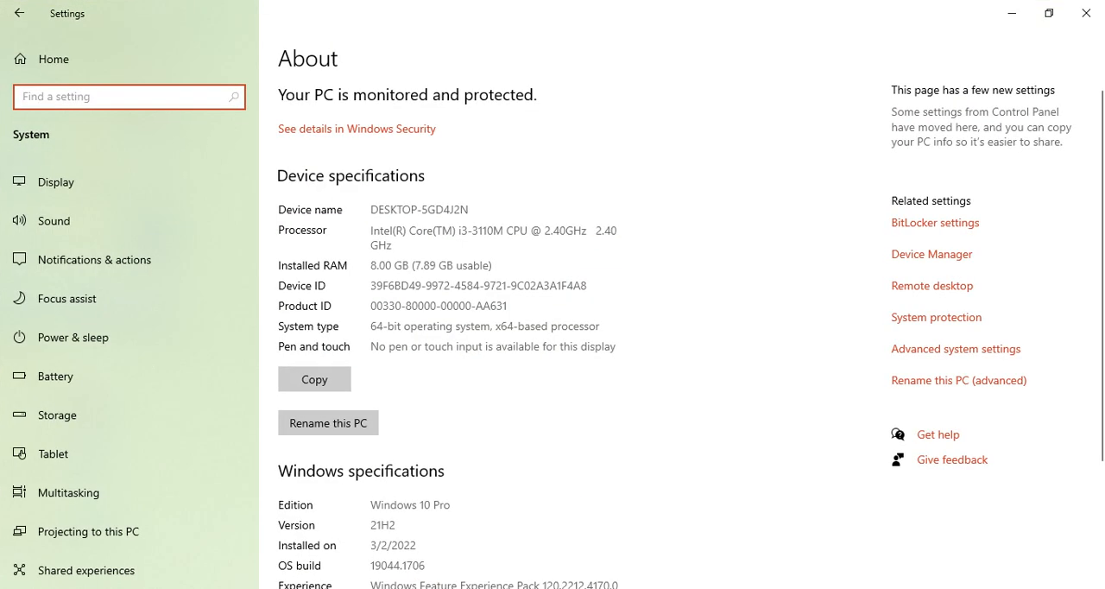
left_click(956, 349)
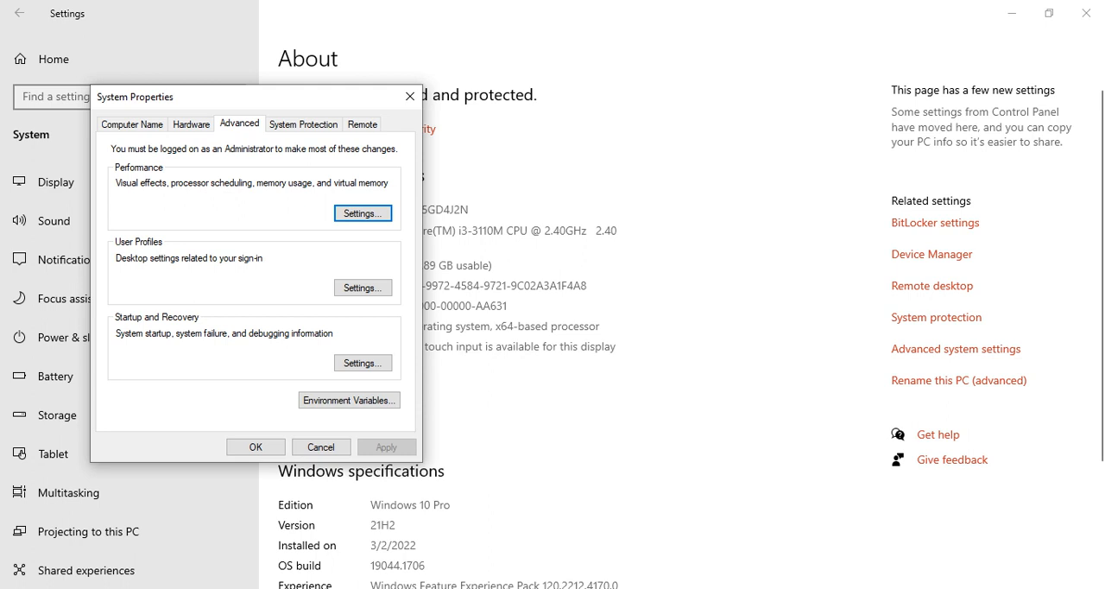
left_click(362, 124)
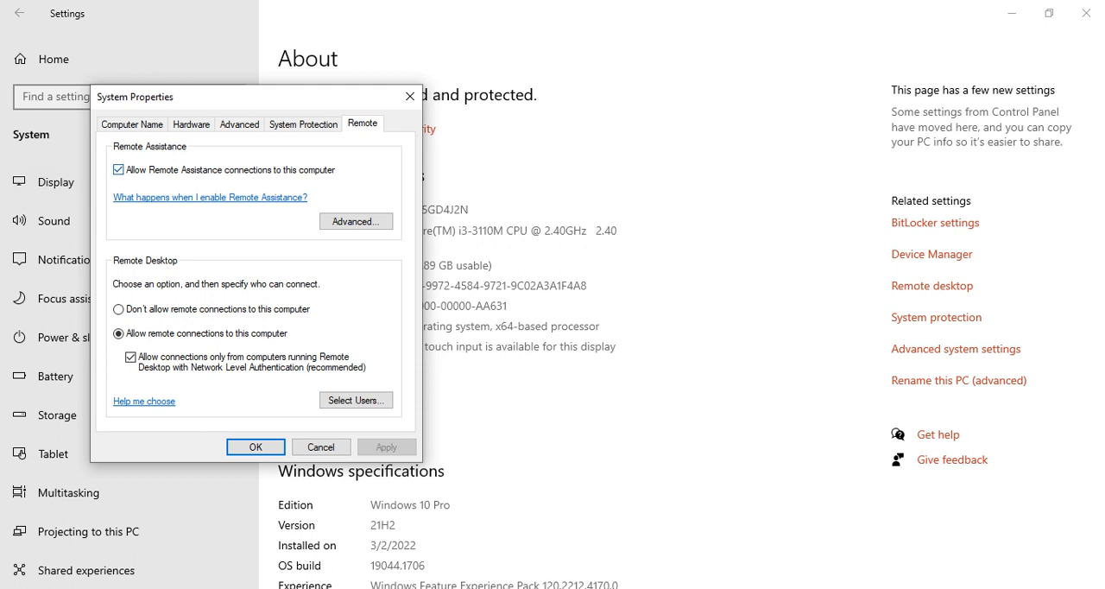
Turn Remote Assistance connections off and back on, then view the advanced Remote Assistance settings and cancel out of them
left_click(118, 169)
left_click(118, 169)
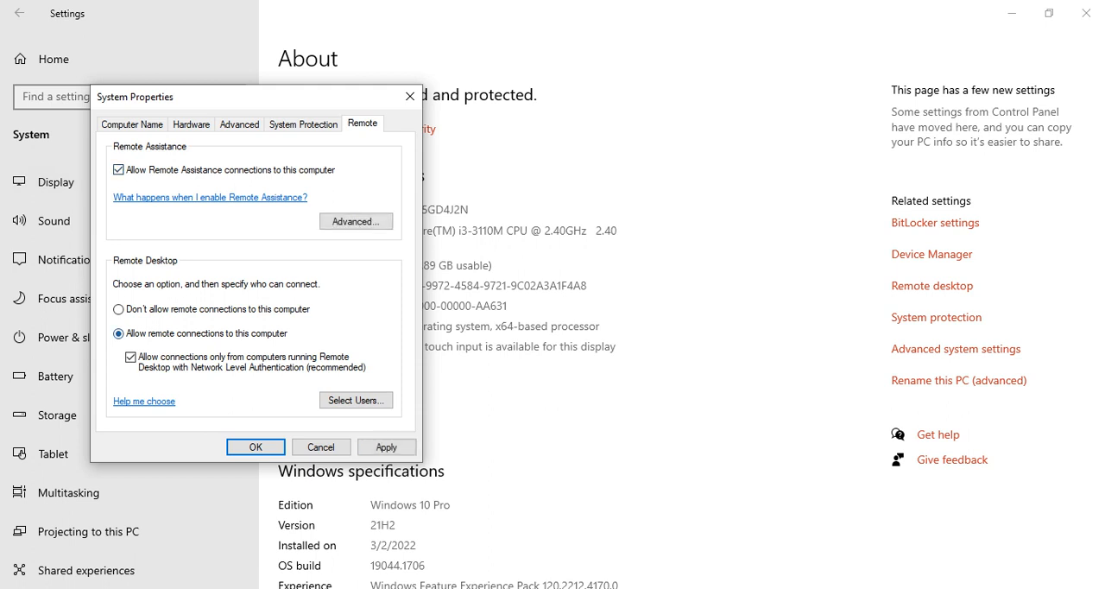
left_click(356, 221)
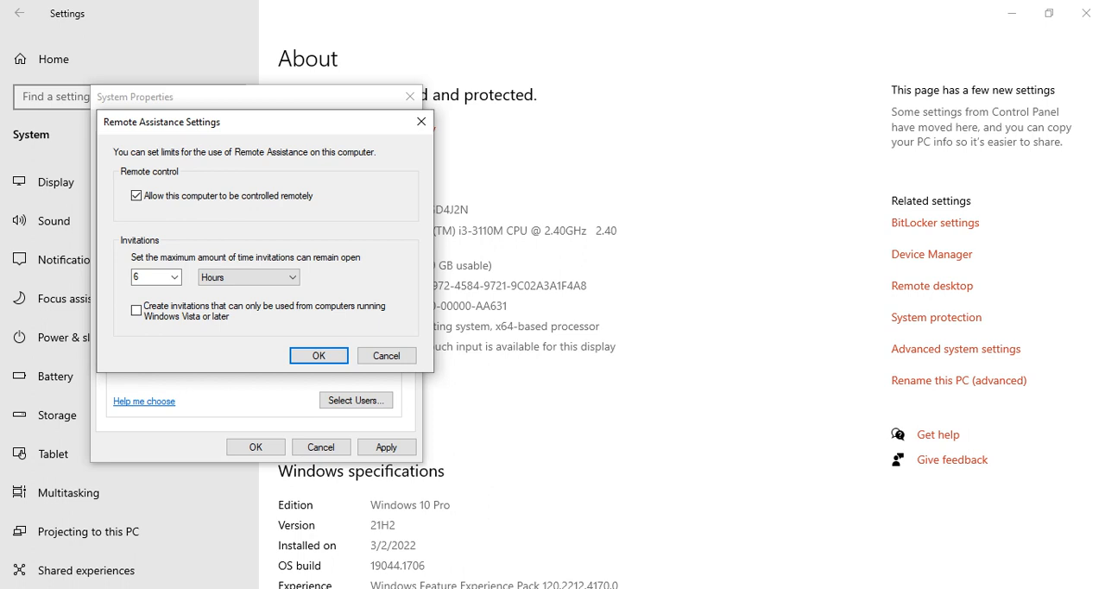
left_click(385, 355)
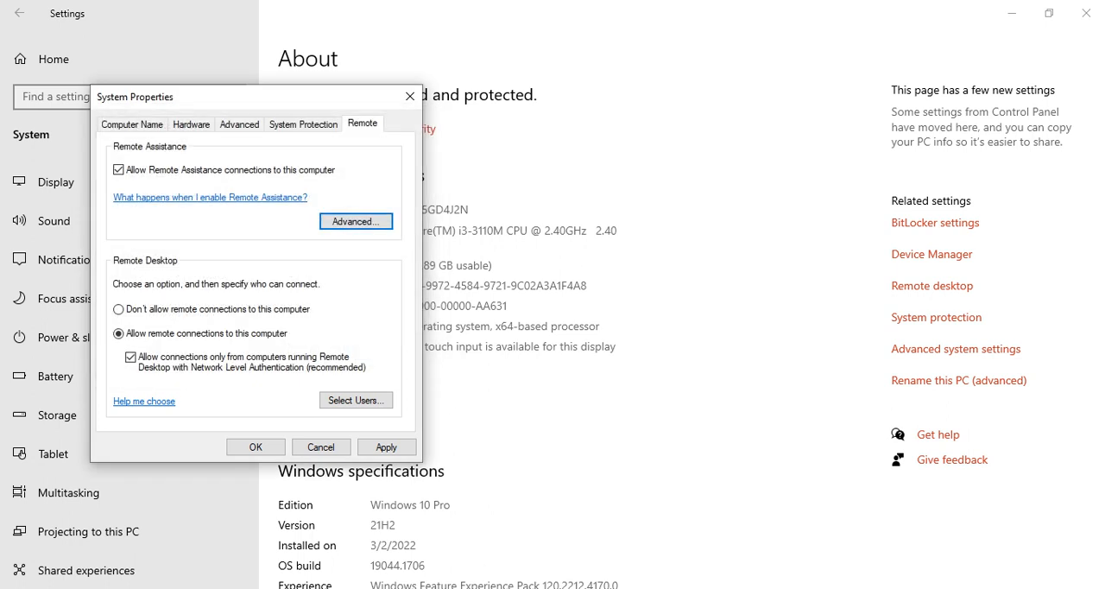
View the list of users allowed to use Remote Desktop, cancel it, and apply and close System Properties
left_click(355, 400)
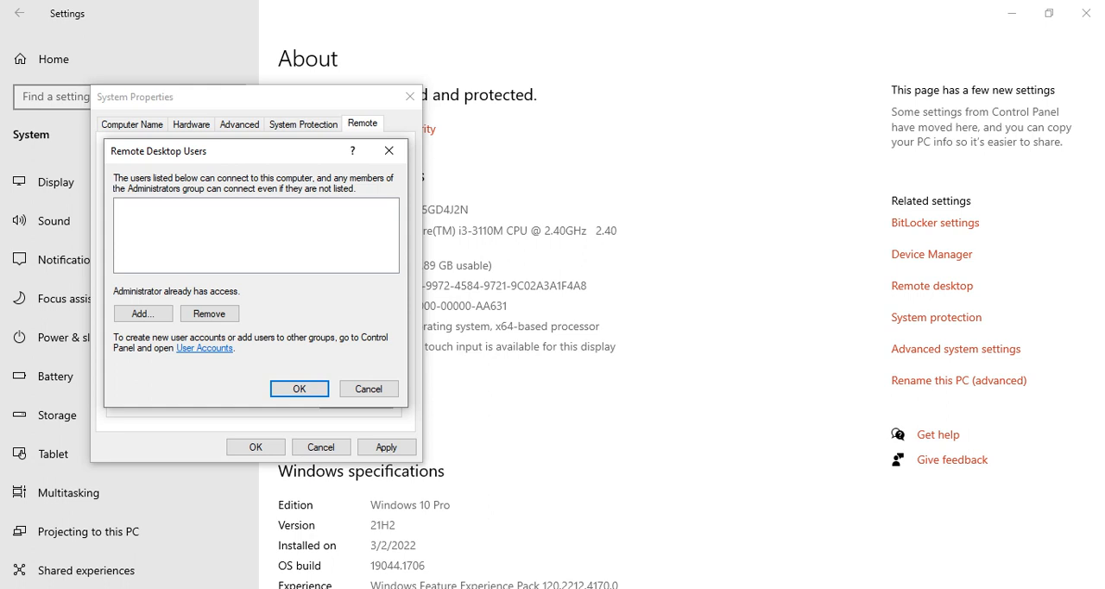
left_click(369, 389)
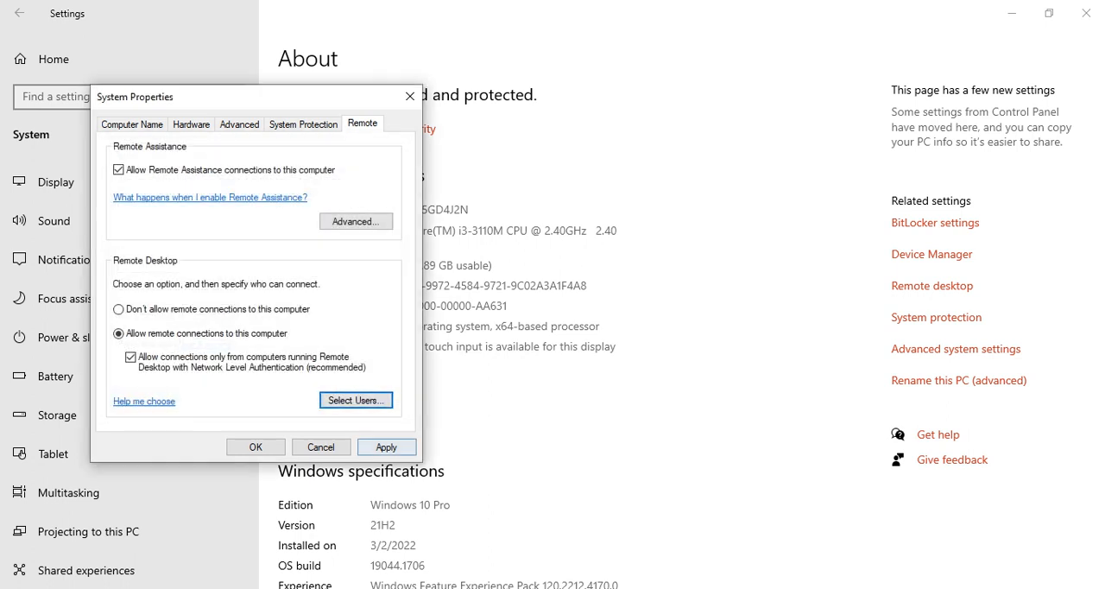
left_click(386, 448)
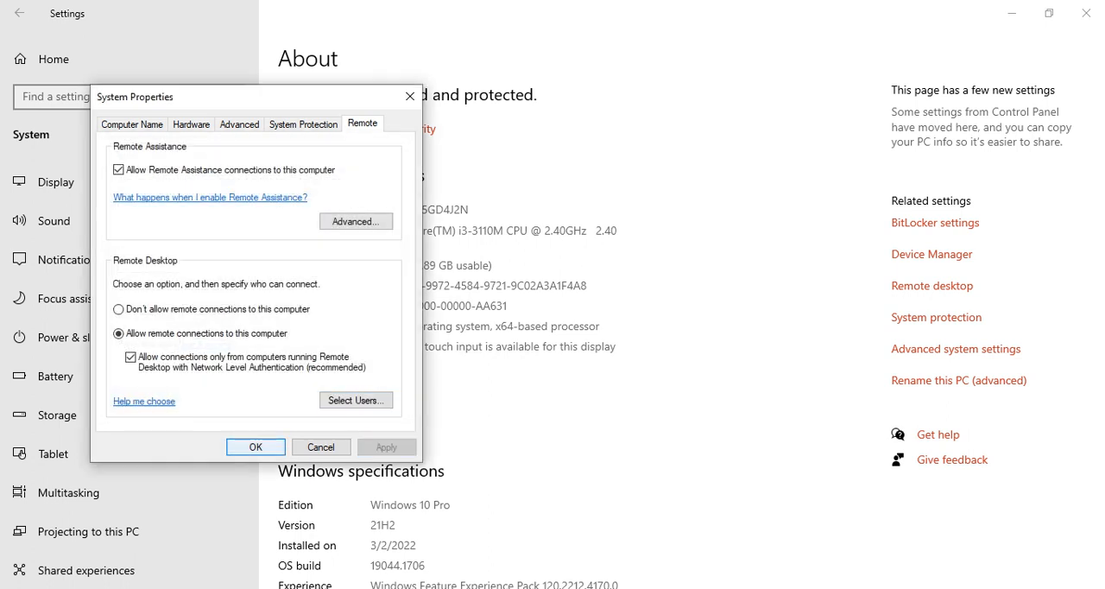
left_click(255, 446)
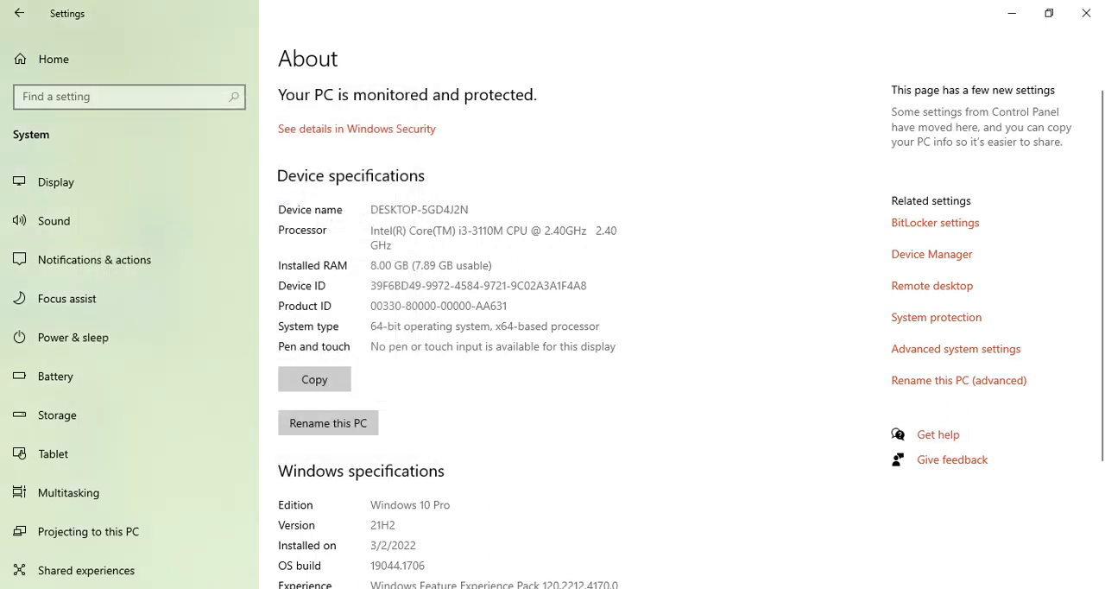
Open the advanced sharing settings of the Network and Sharing Center from Network & Internet settings and maximize the window
right_click(984, 588)
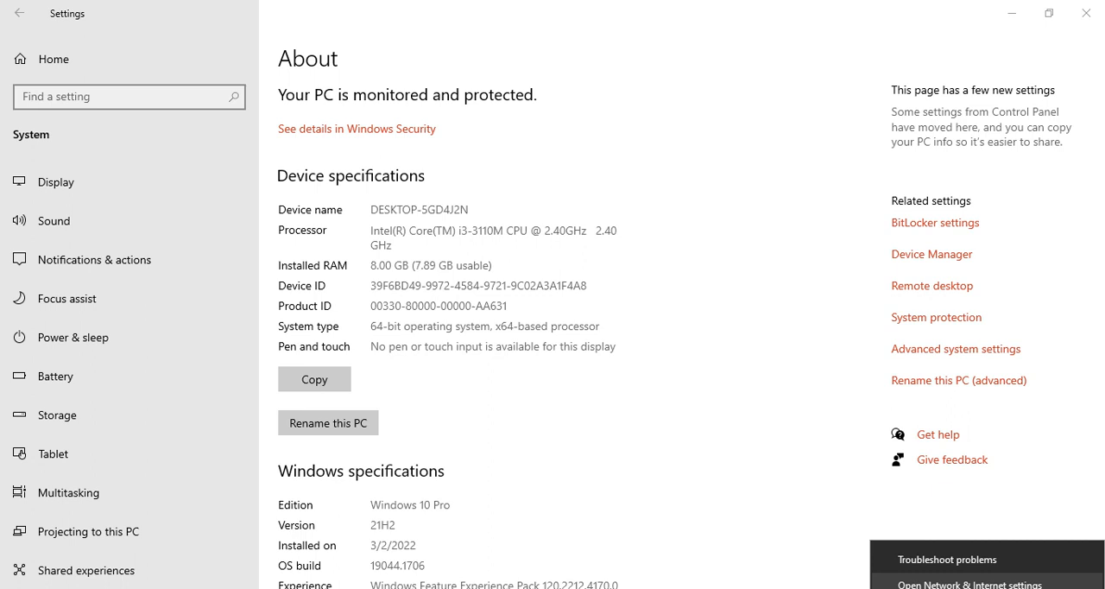
left_click(982, 585)
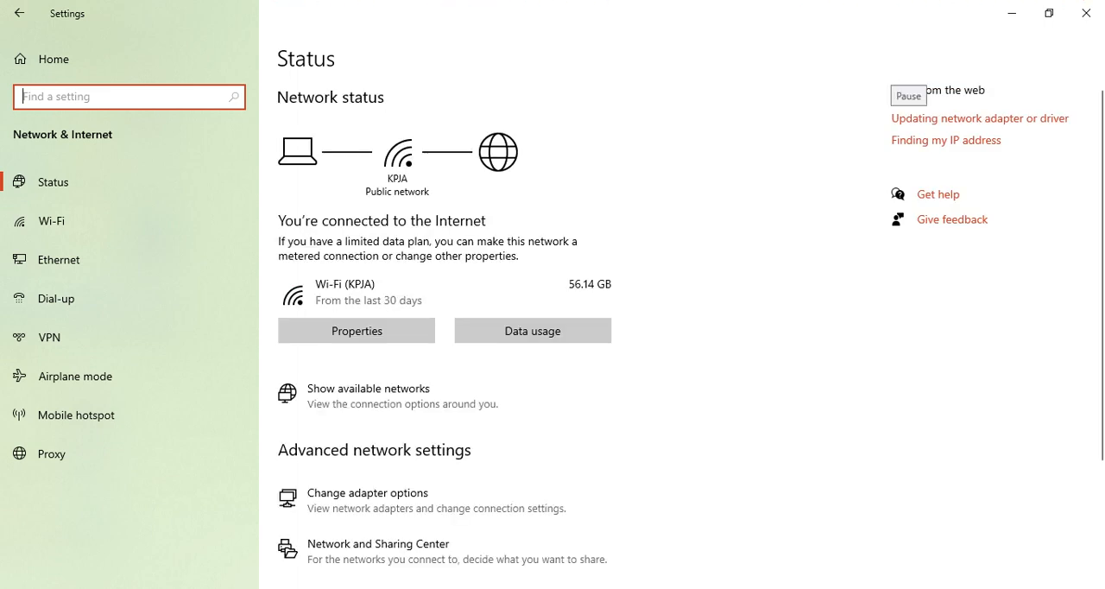
scroll(553, 328, "down", 3)
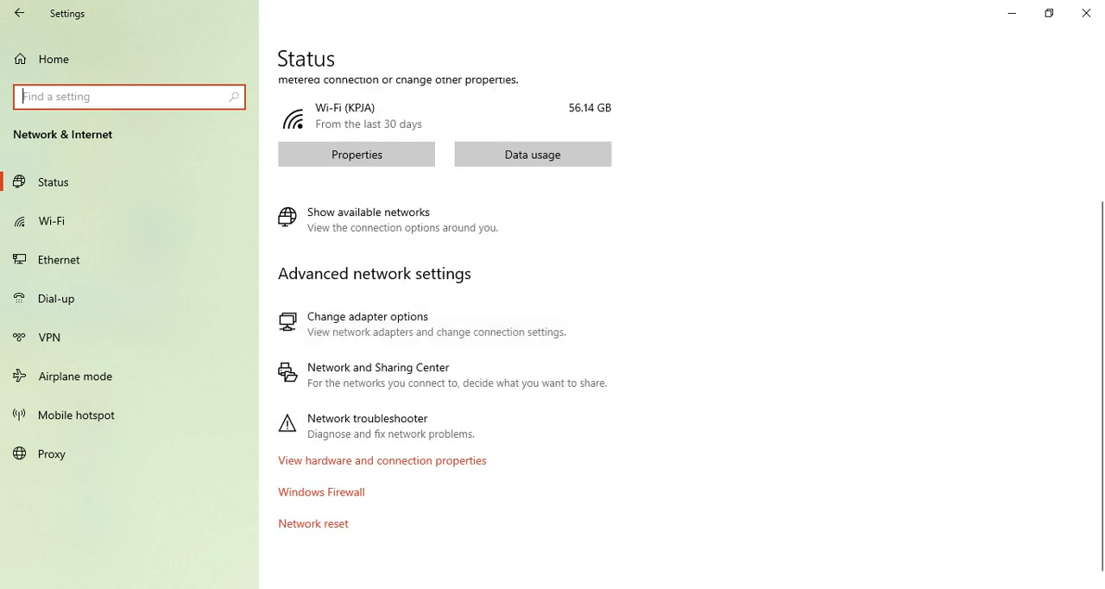
left_click(380, 374)
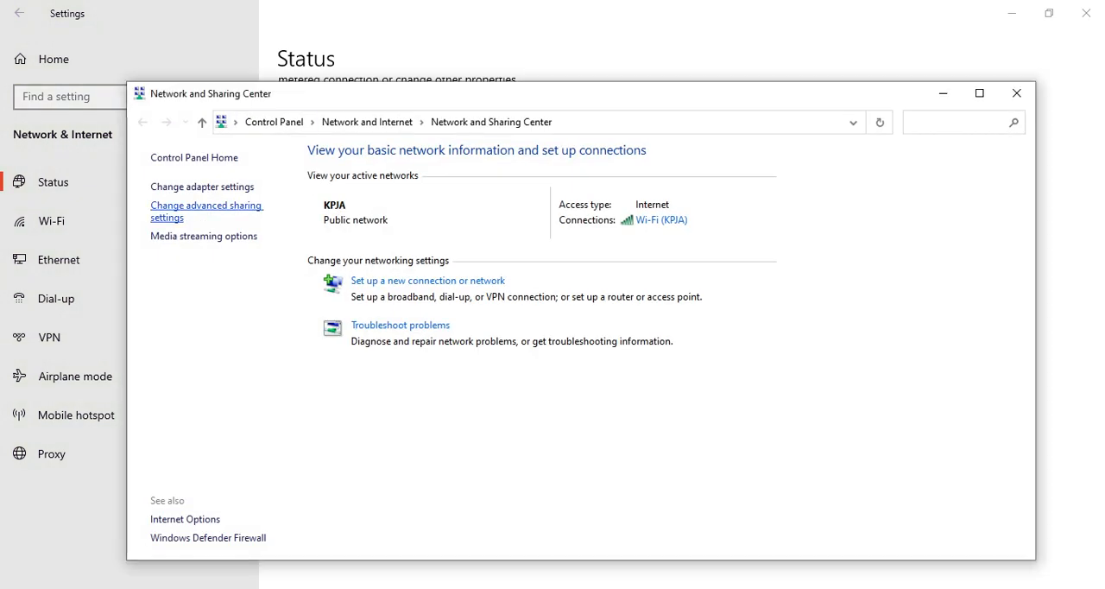
left_click(206, 211)
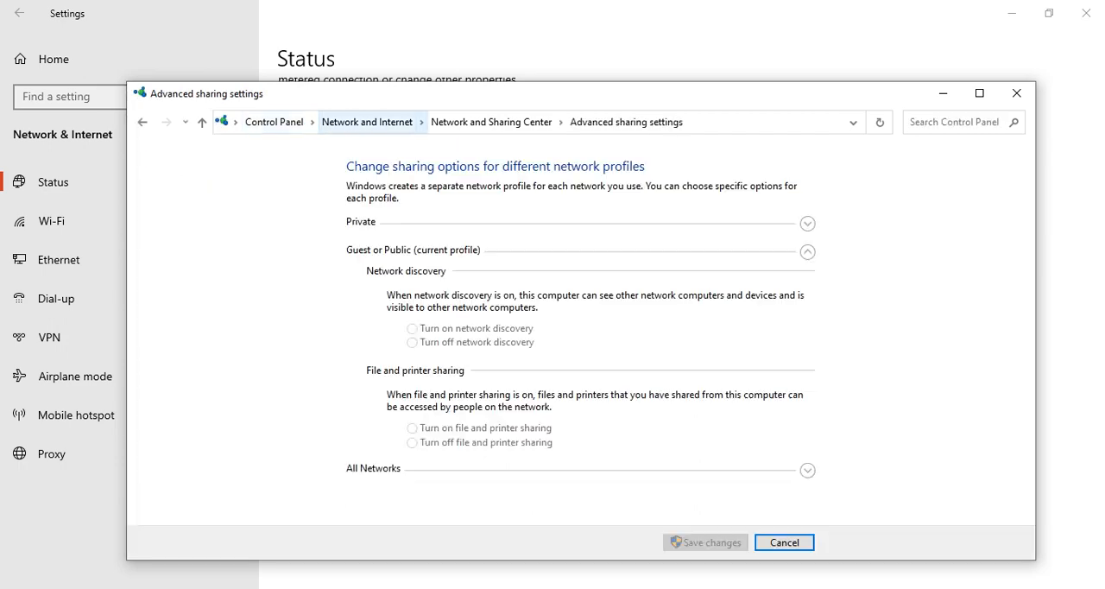
left_click(979, 93)
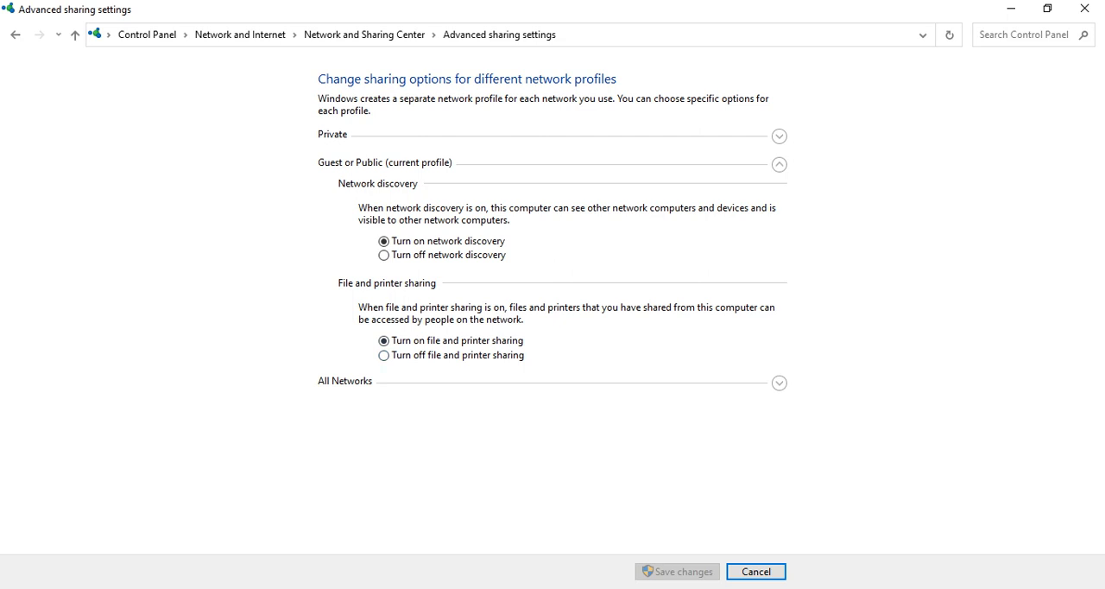
Review the sharing options of the All Networks, Private and Guest or Public network profiles
left_click(779, 382)
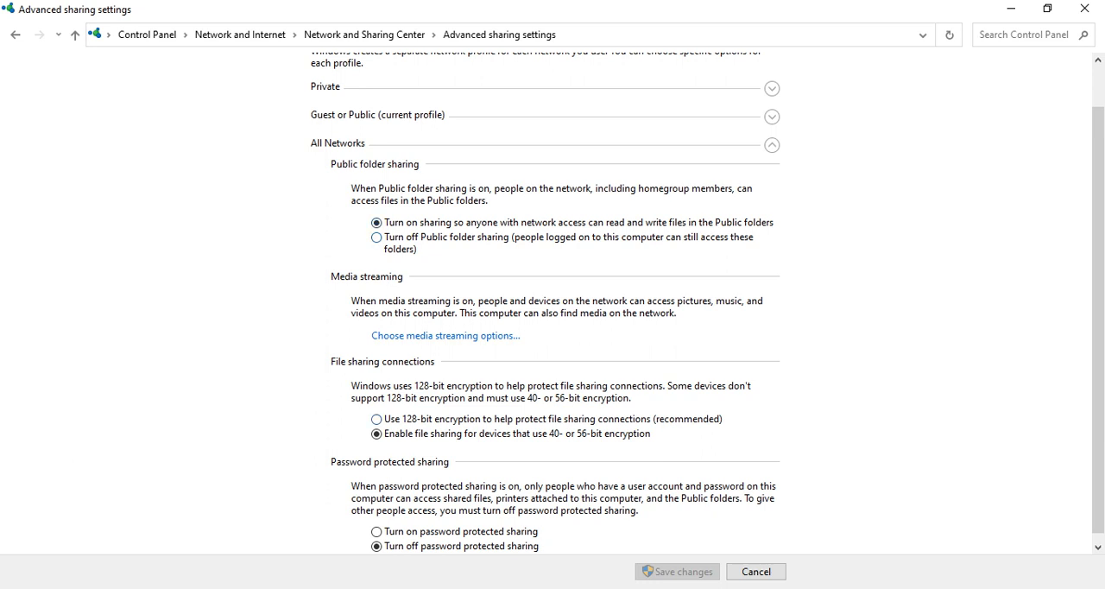
scroll(552, 302, "down", 1)
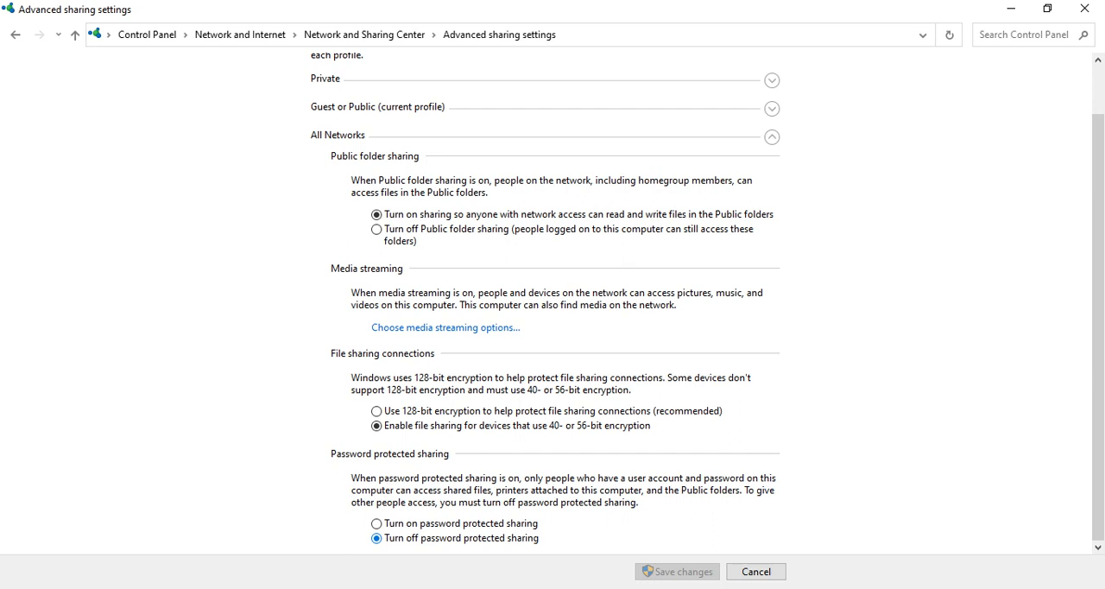
key("super")
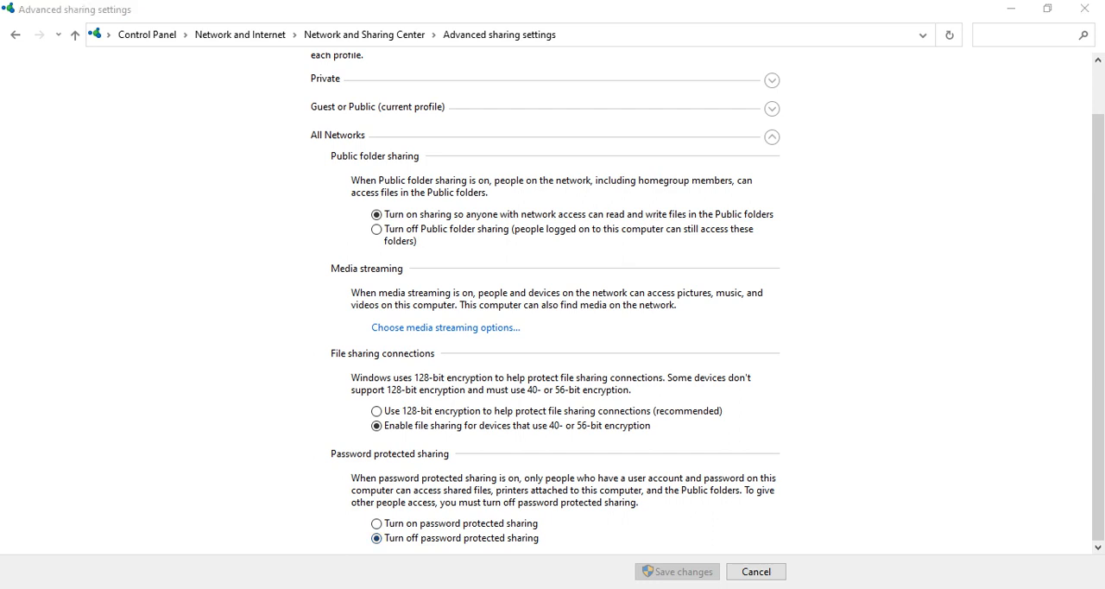
left_click(772, 80)
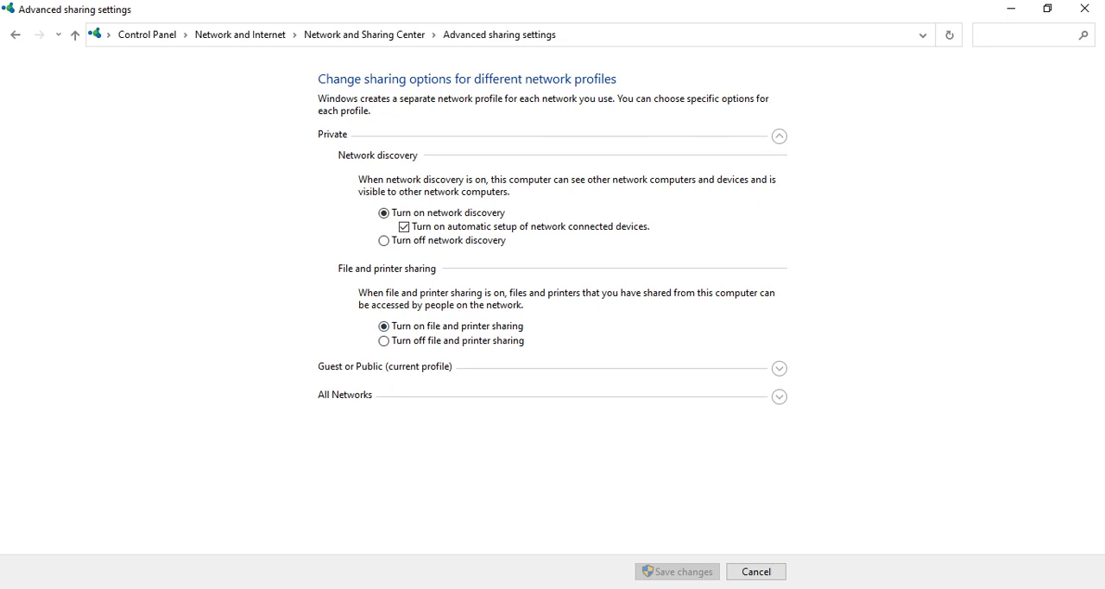
left_click(779, 367)
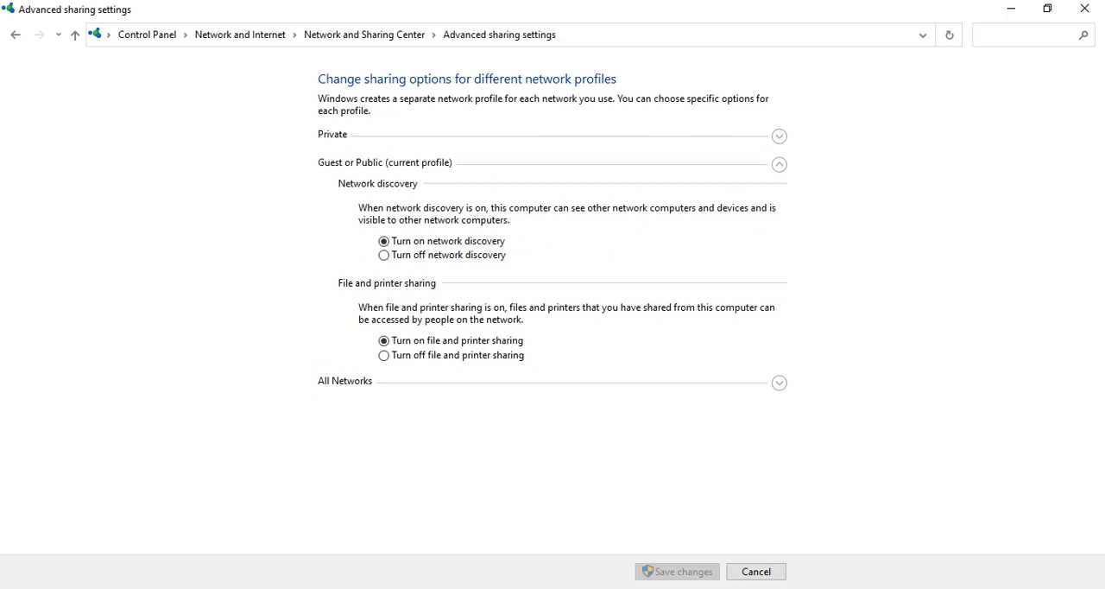
Review the public folder, media streaming, file encryption and password protected sharing options for All Networks, and close the sharing settings
left_click(778, 382)
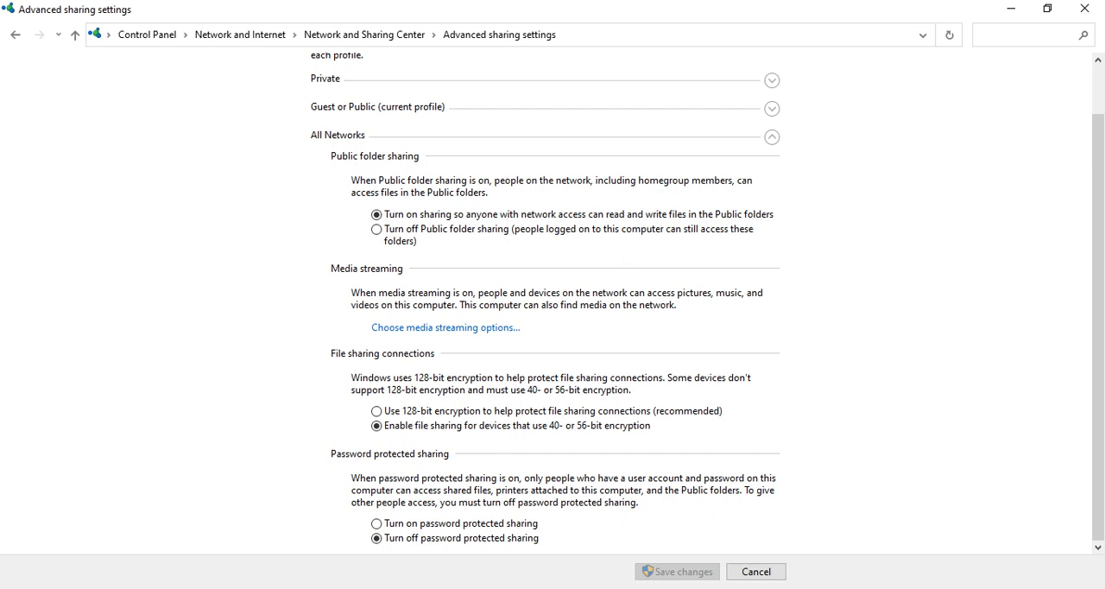
scroll(552, 302, "up", 1)
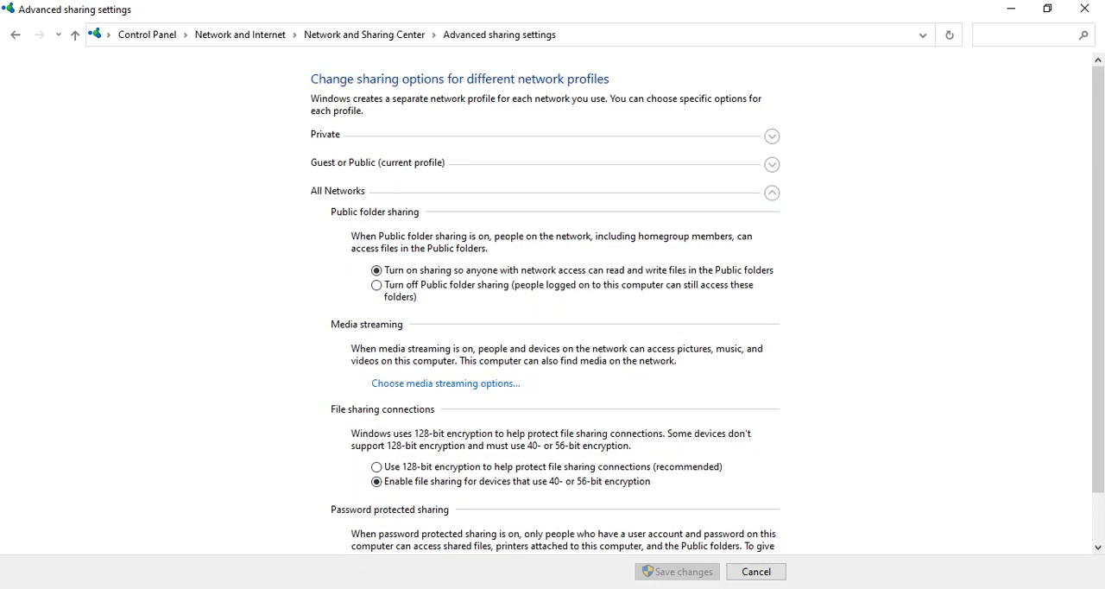
scroll(553, 302, "down", 1)
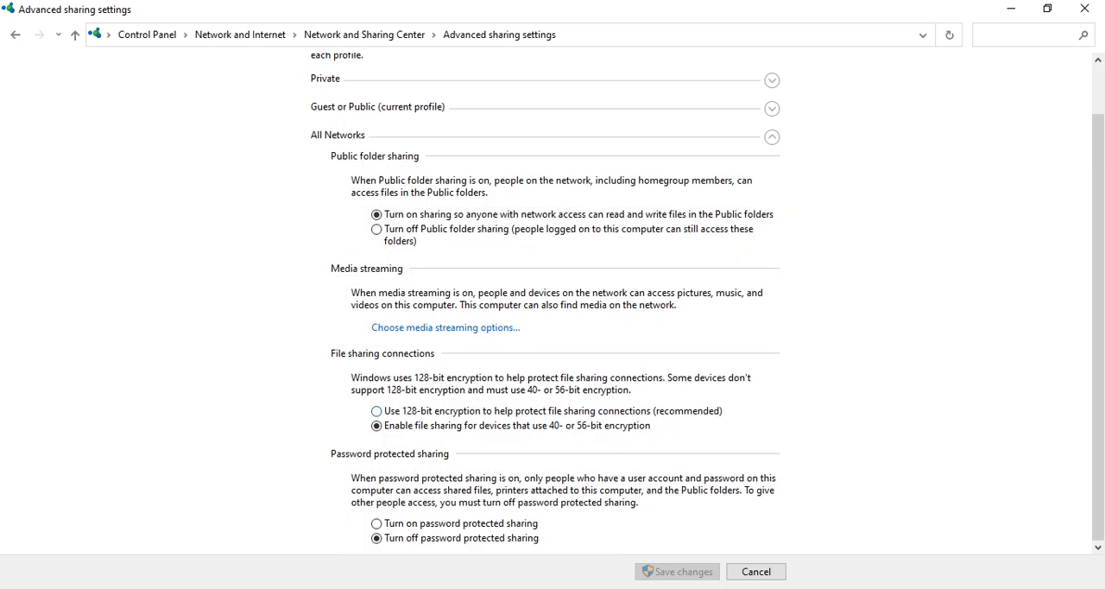
scroll(553, 302, "up", 1)
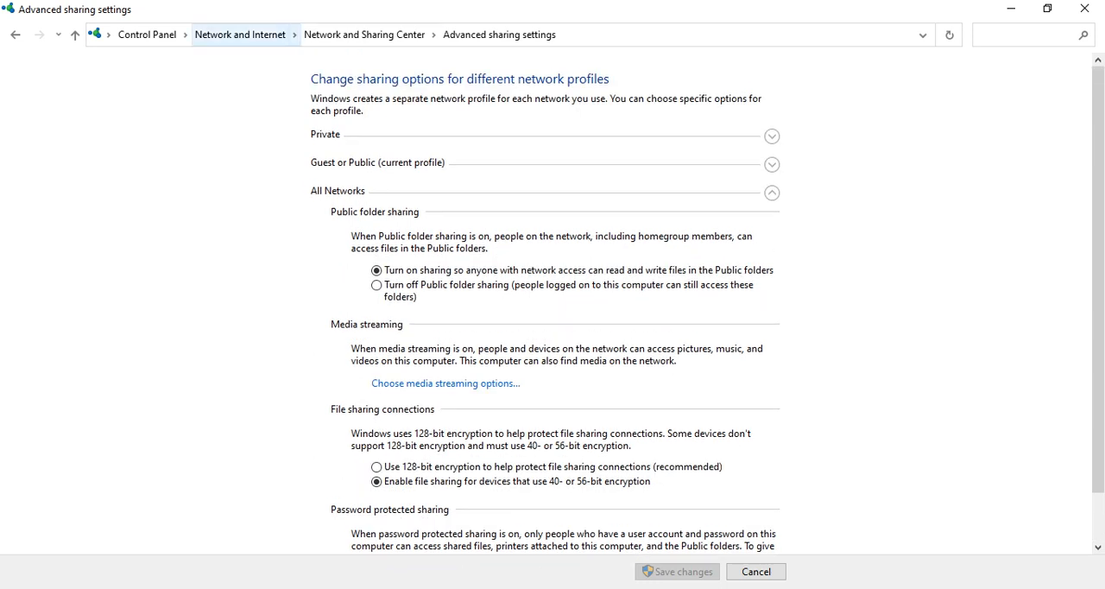
left_click(1085, 9)
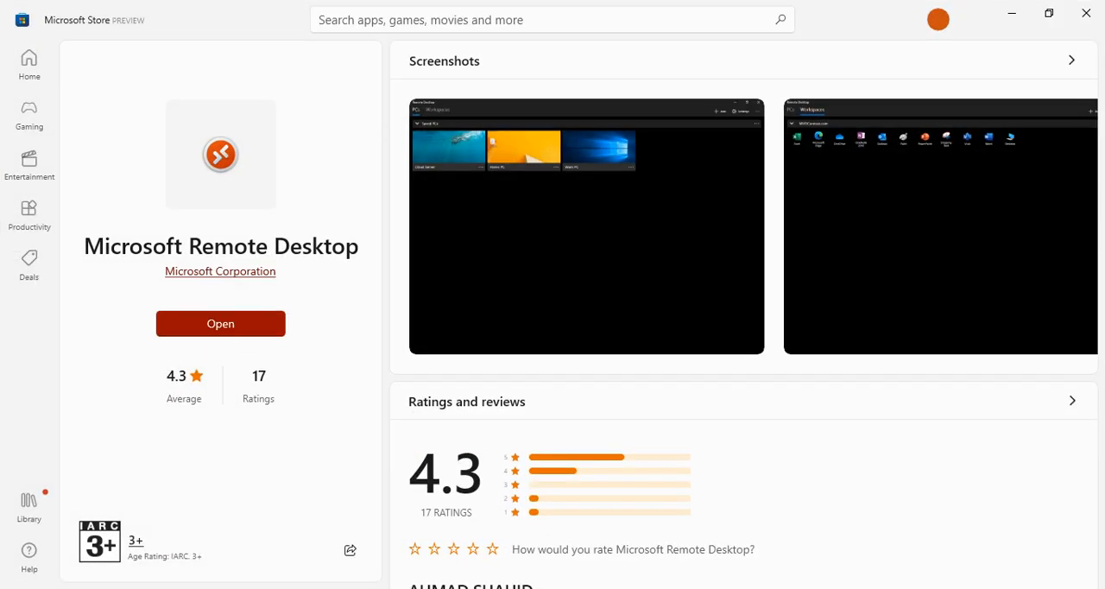
Open the Microsoft Remote Desktop app from its Store page and save a new PC with the address 172.16.16.56
left_click(220, 323)
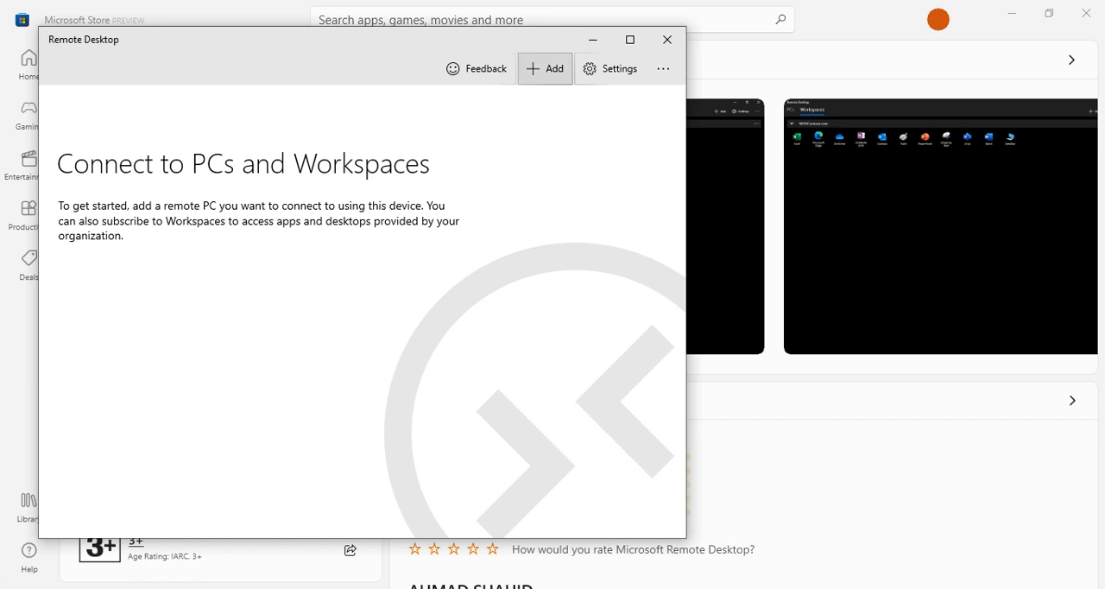
left_click(545, 68)
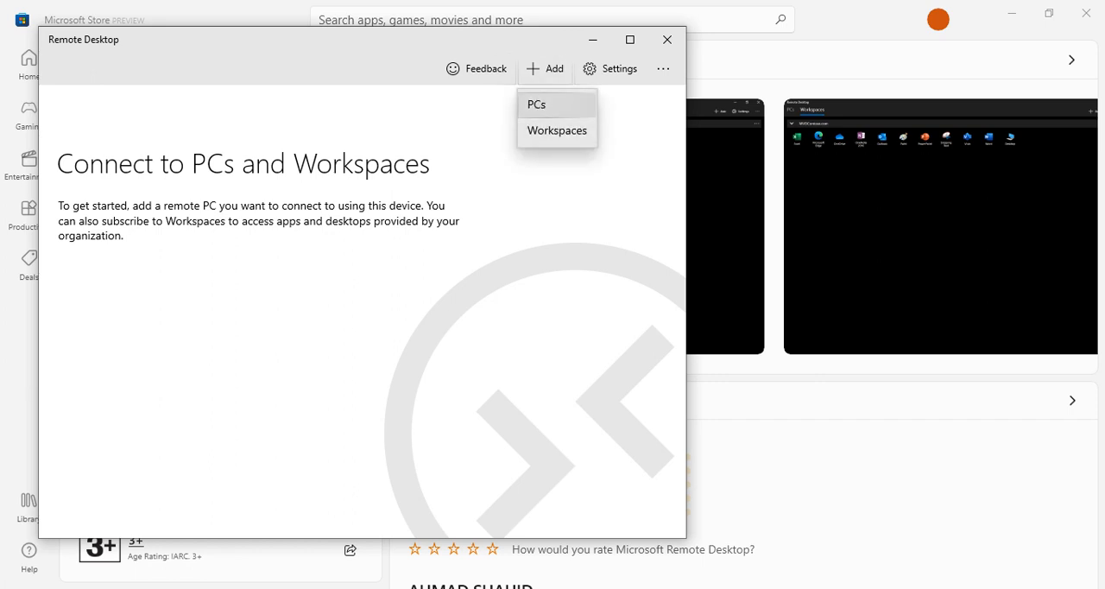
left_click(538, 101)
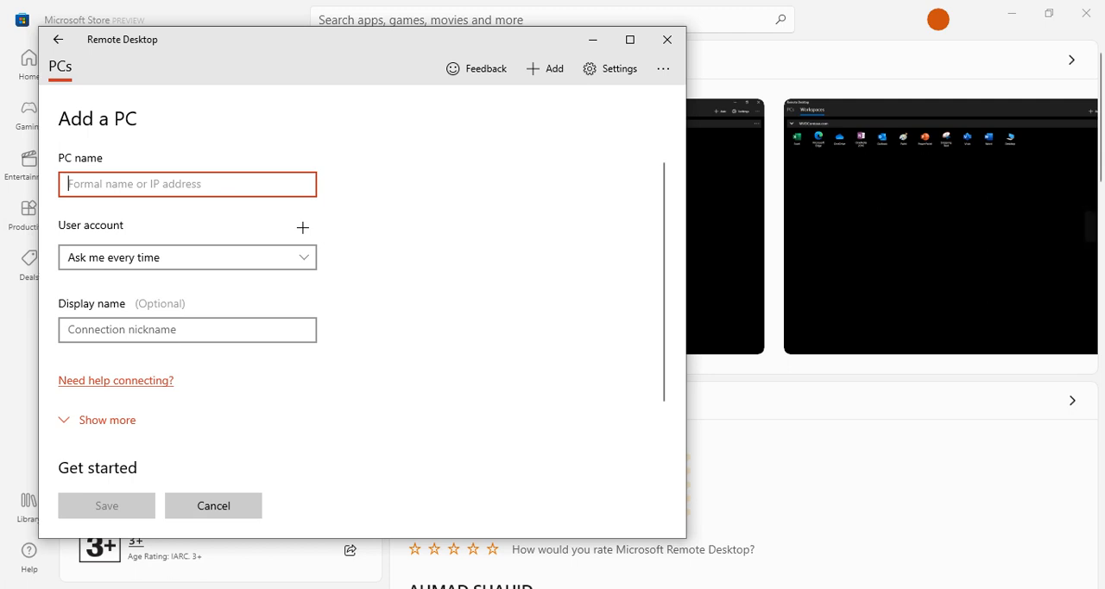
type("172.16.16.8")
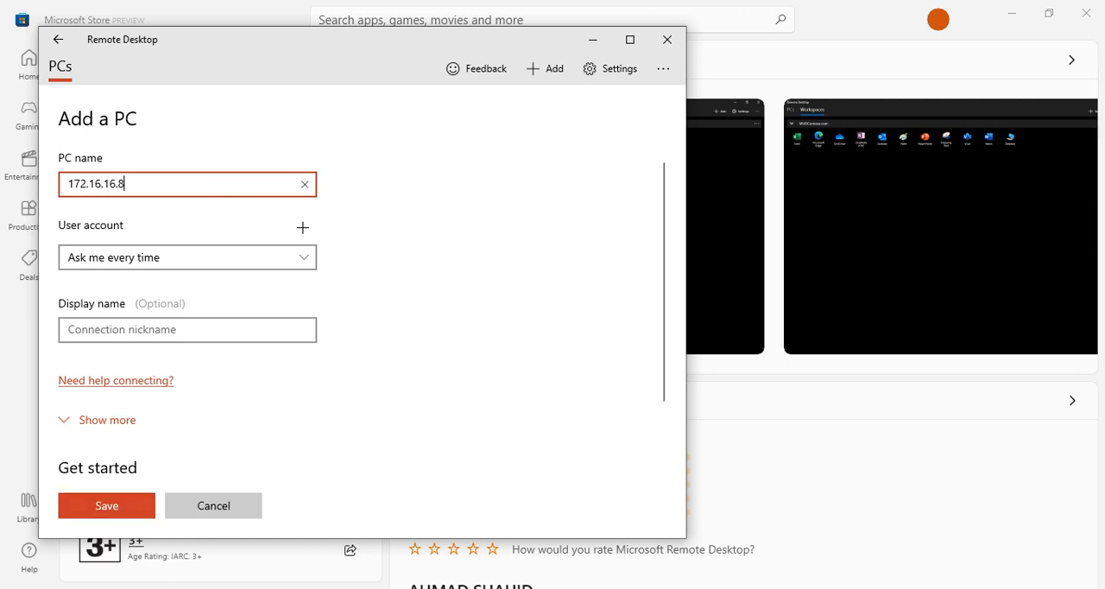
key("BackSpace")
type("56")
left_click(106, 505)
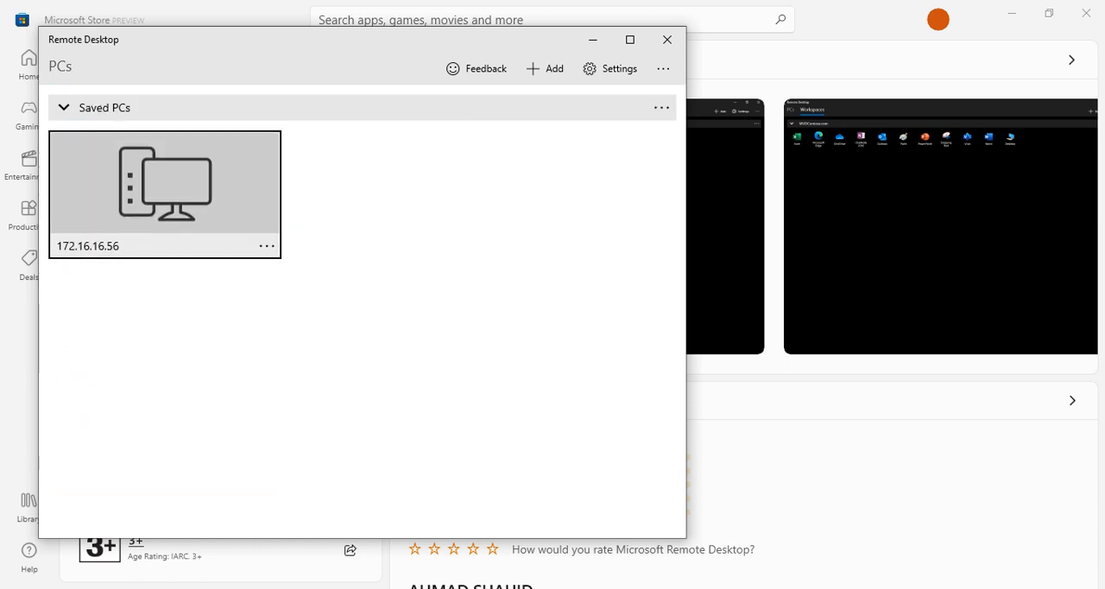
Start a connection to the saved PC 172.16.16.56 and log in with the remote computer's Administrator username and the account password
left_click(164, 183)
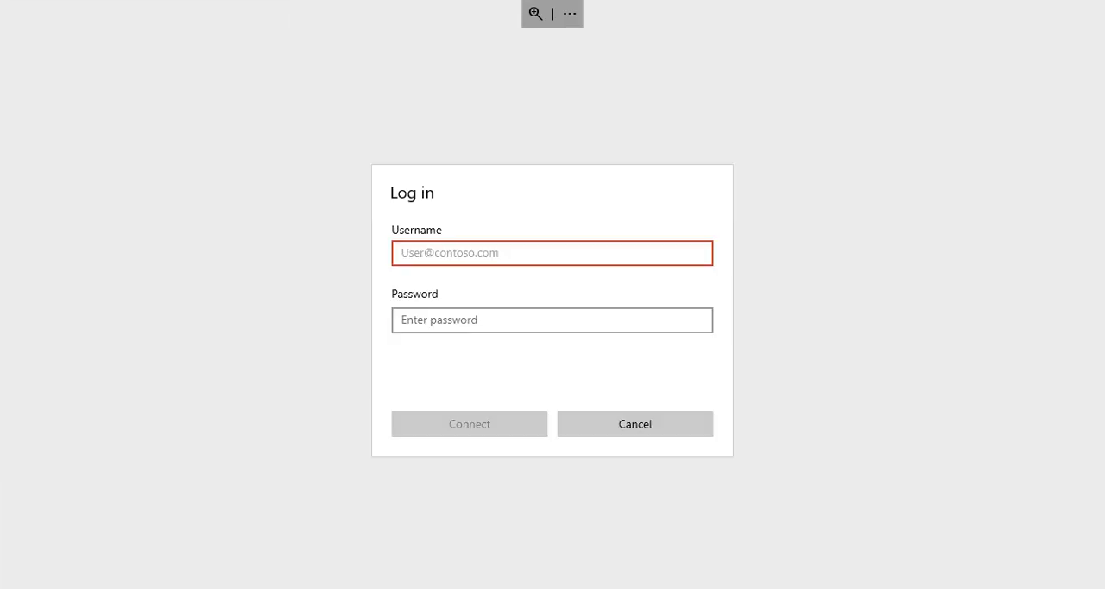
type("ARMAN-LENOVO")
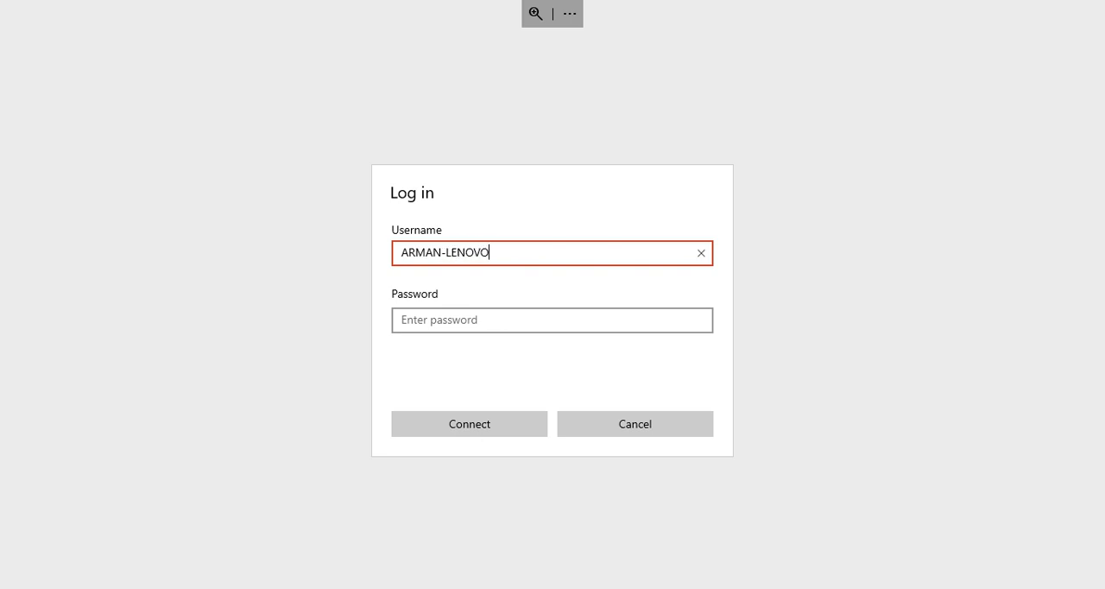
type("\\Administrator")
key("Tab")
type("•••••••••")
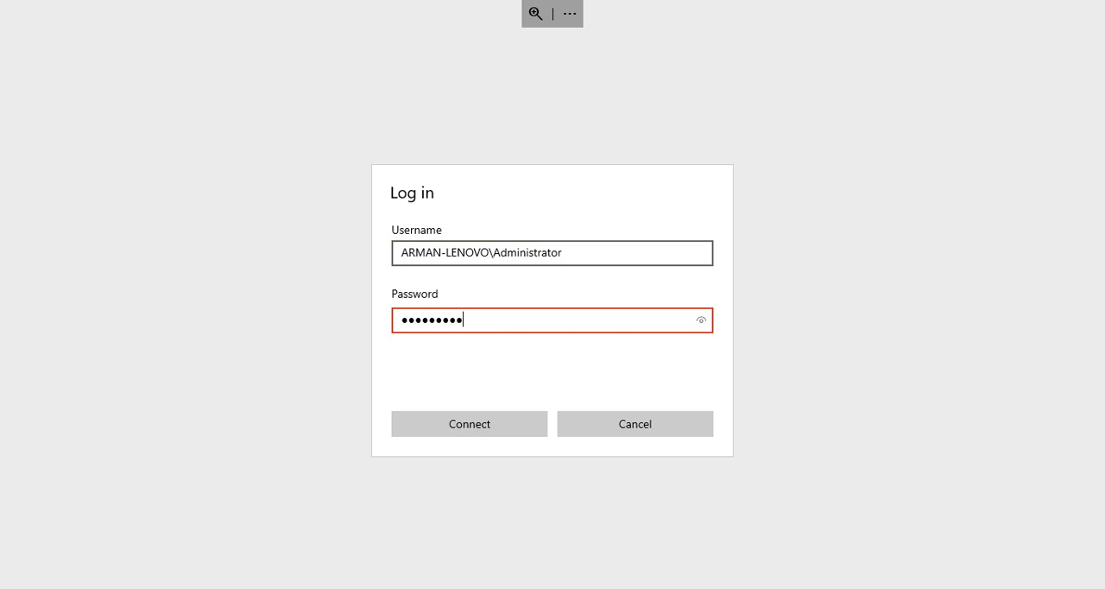
key("BackSpace")
key("BackSpace")
key("BackSpace")
key("BackSpace")
key("BackSpace")
key("BackSpace")
key("BackSpace")
key("BackSpace")
key("BackSpace")
type("••••••••••")
key("Return")
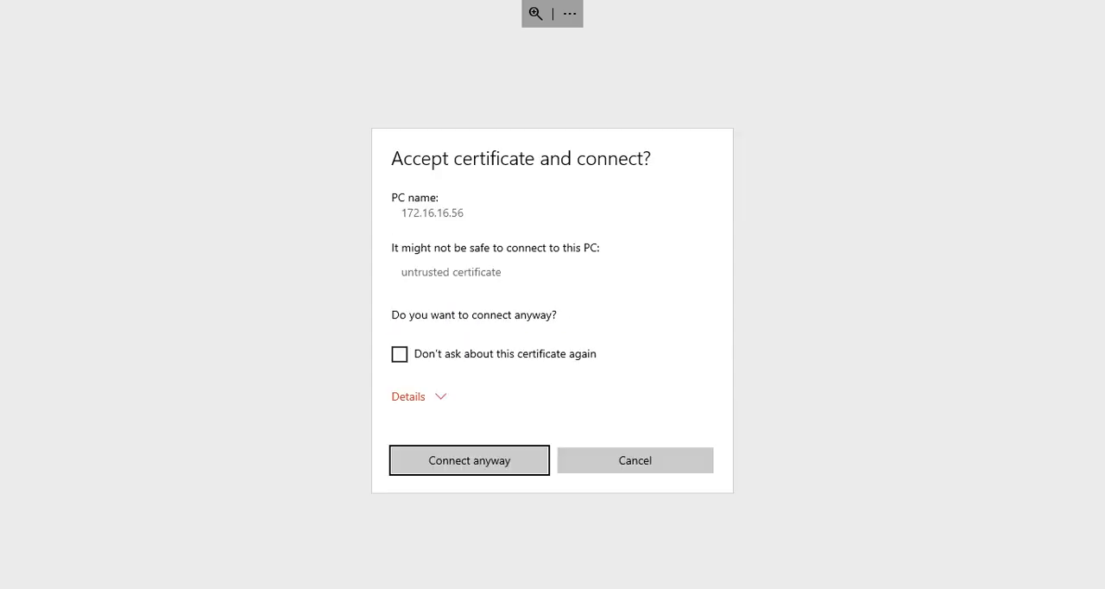
Accept the PC's untrusted certificate without being asked again, connect anyway, and zoom in on the remote desktop
left_click(399, 354)
left_click(470, 460)
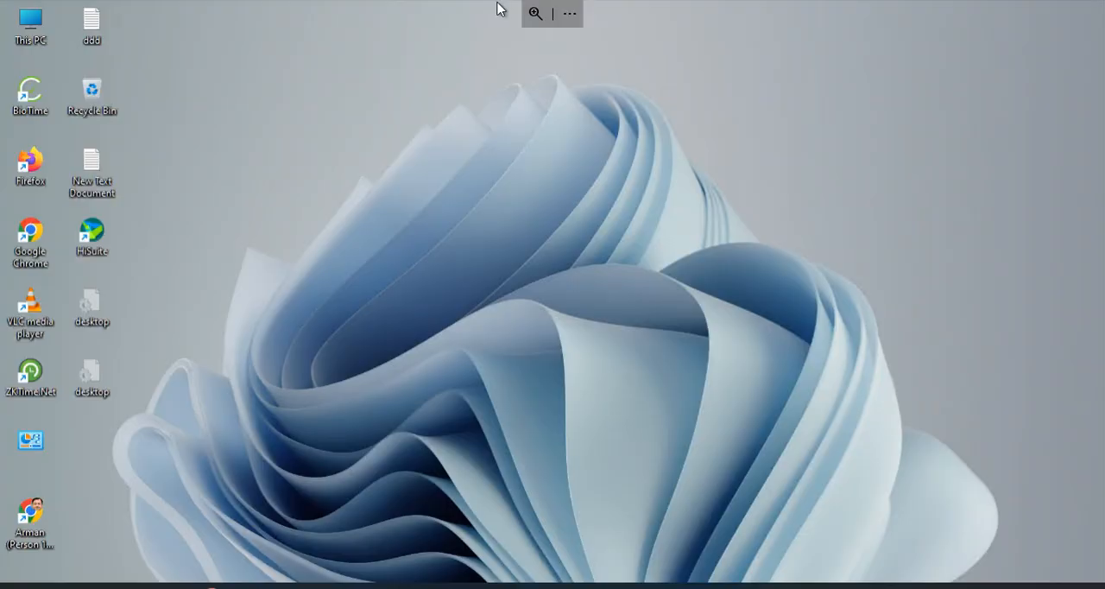
left_click(536, 13)
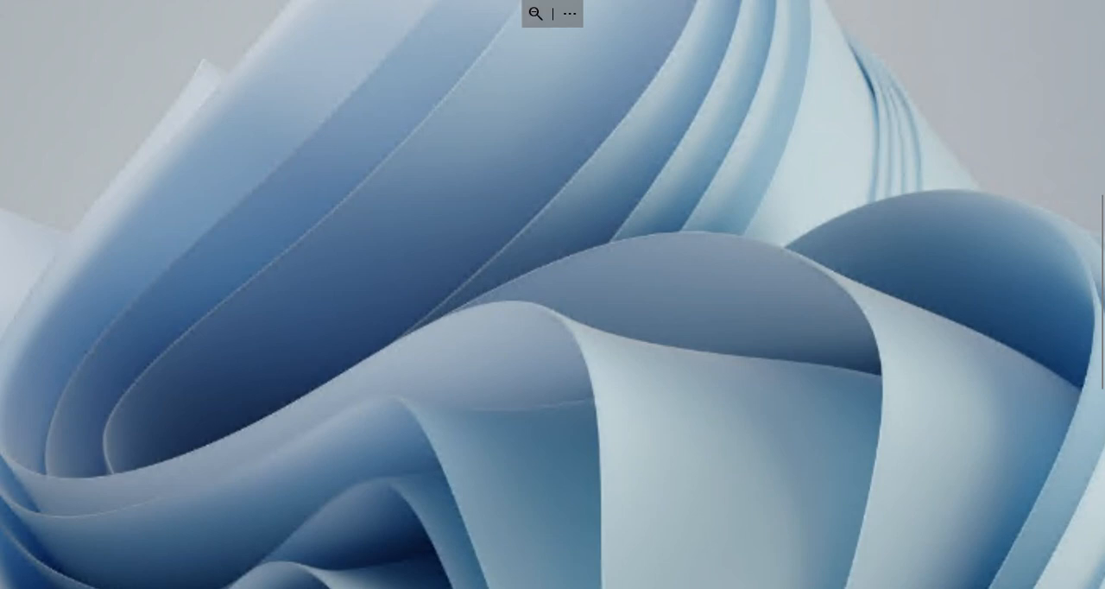